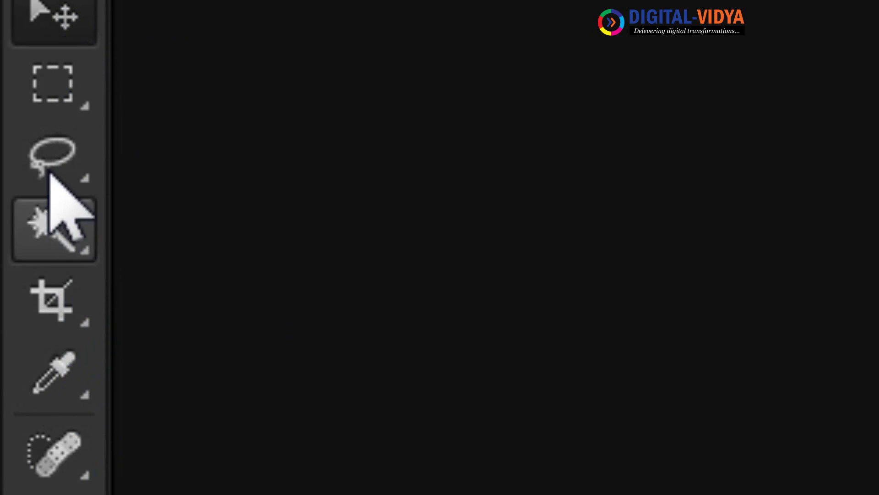
Go through the marquee, lasso, magic wand and crop tools and examine the tools grouped with Crop, picking Slice Select.
{"action": "left_click", "coordinate": [72, 60]}
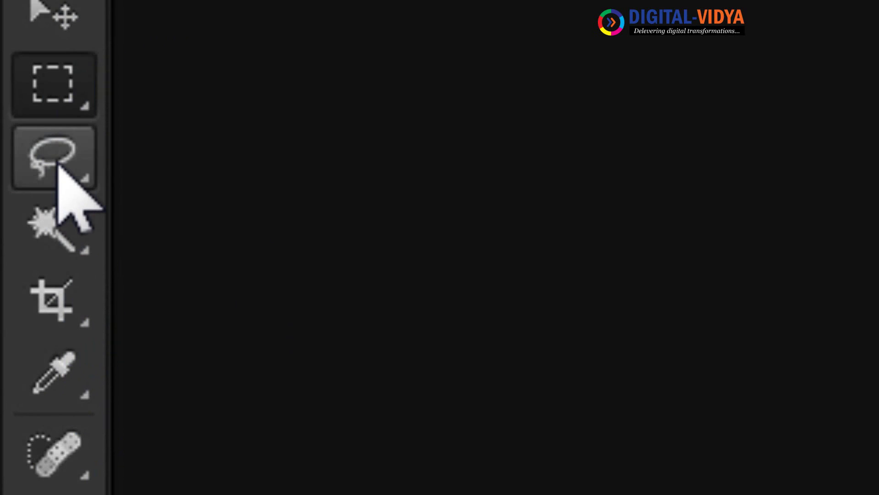
{"action": "left_click", "coordinate": [59, 165]}
{"action": "left_click", "coordinate": [64, 222]}
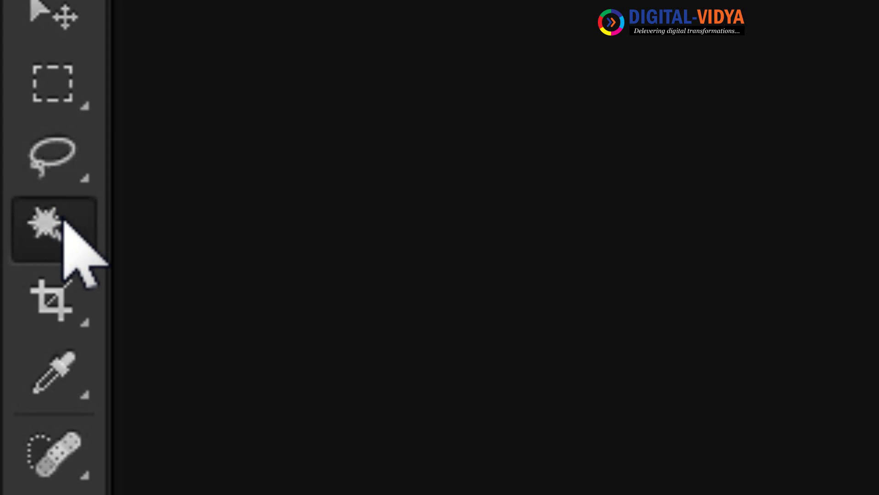
{"action": "left_click", "coordinate": [67, 316]}
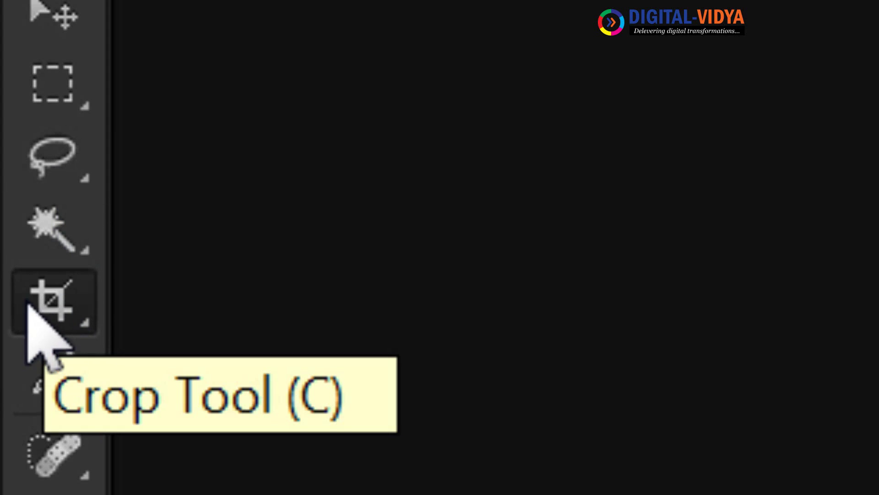
{"action": "left_click", "coordinate": [69, 304]}
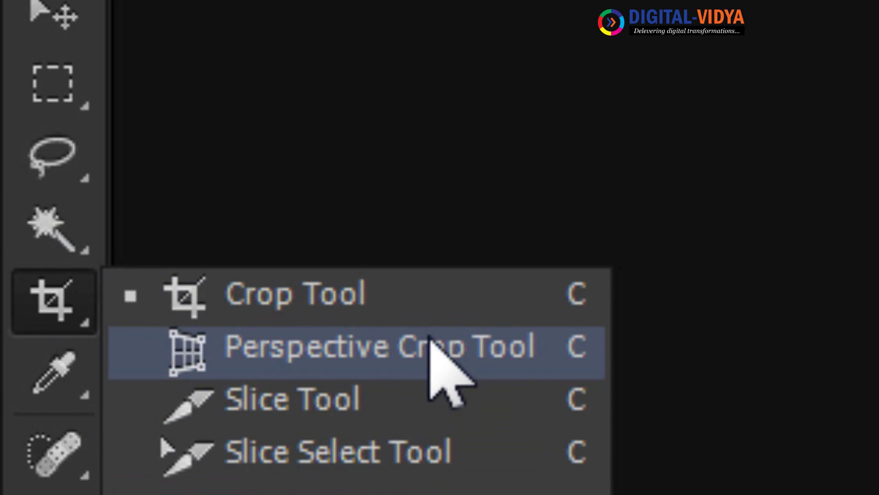
{"action": "left_click", "coordinate": [439, 460]}
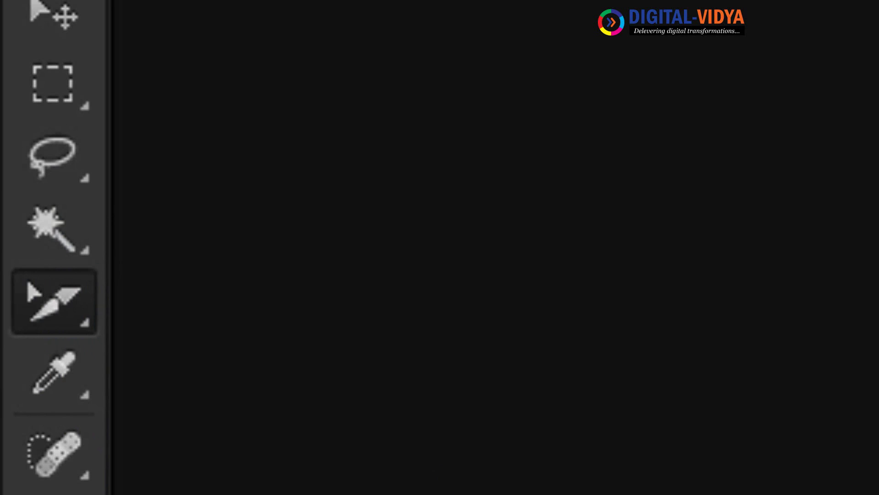
{"action": "right_click", "coordinate": [78, 316]}
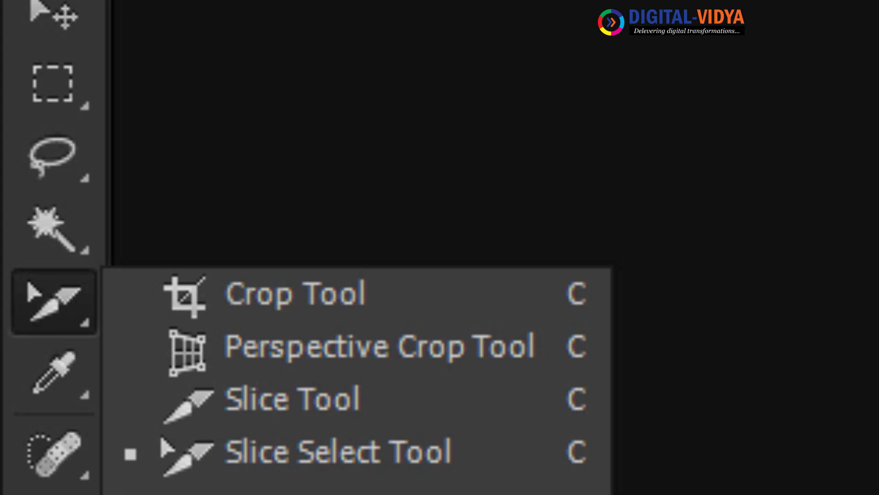
Create a new 1920 × 1080 pixel RGB document at 72 pixels/inch with a white background.
{"action": "left_click", "coordinate": [46, 20]}
{"action": "key", "text": "alt+f"}
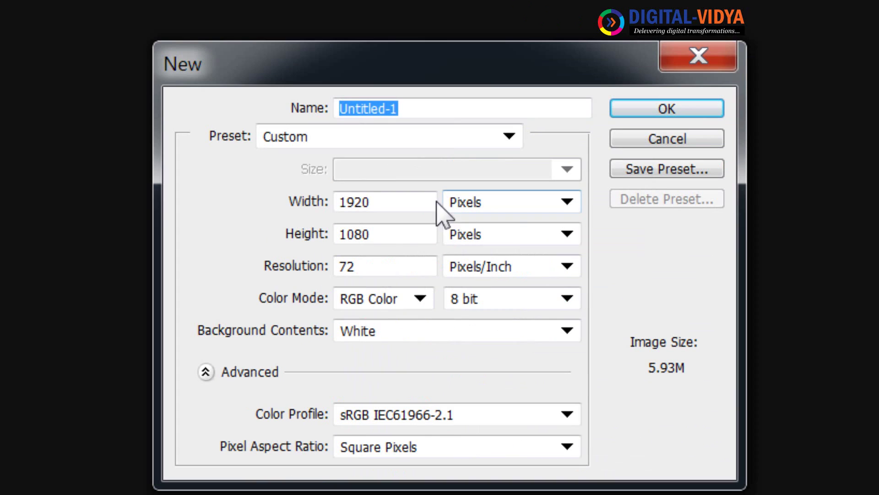
{"action": "double_click", "coordinate": [435, 203]}
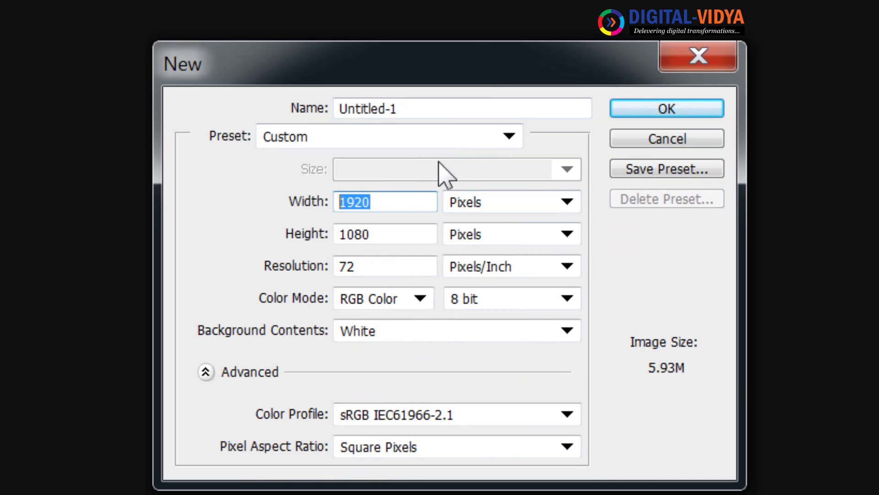
{"action": "left_click", "coordinate": [664, 122]}
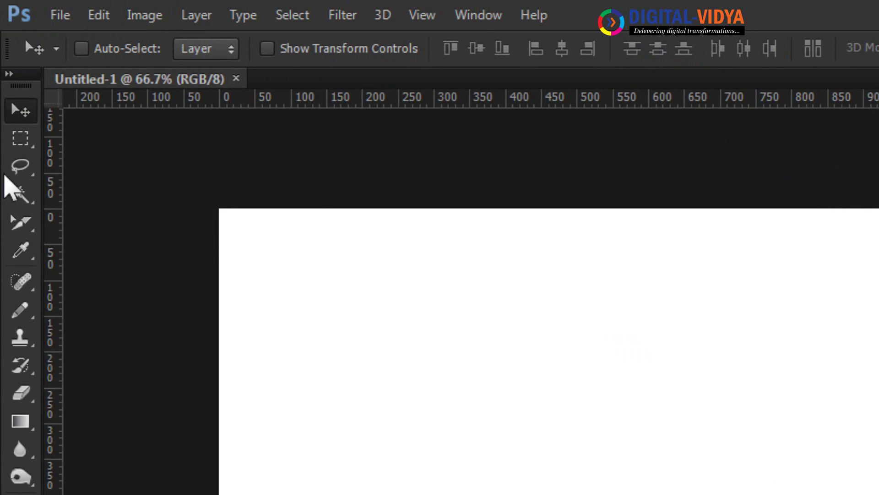
Draw a rectangular marquee about 1632 × 521 px on the canvas, check its size in the Info panel, and deselect.
{"action": "left_click", "coordinate": [22, 141]}
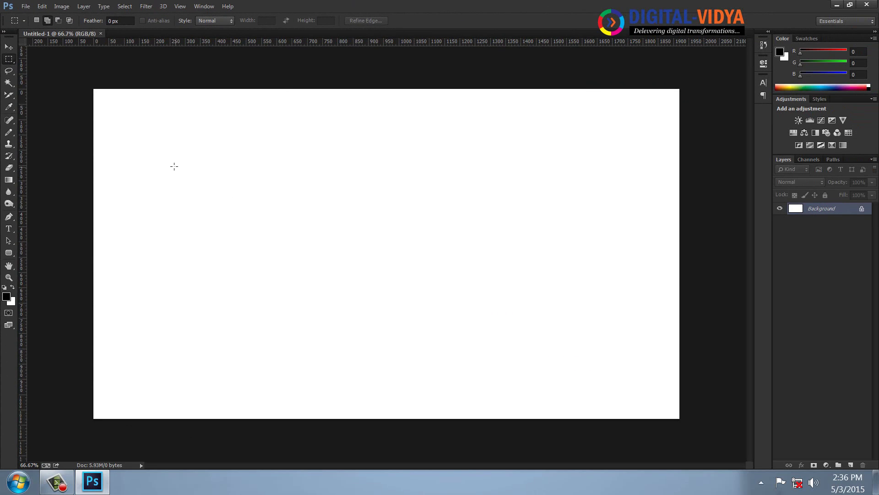
{"action": "left_click_drag", "start_coordinate": [135, 155], "coordinate": [634, 314]}
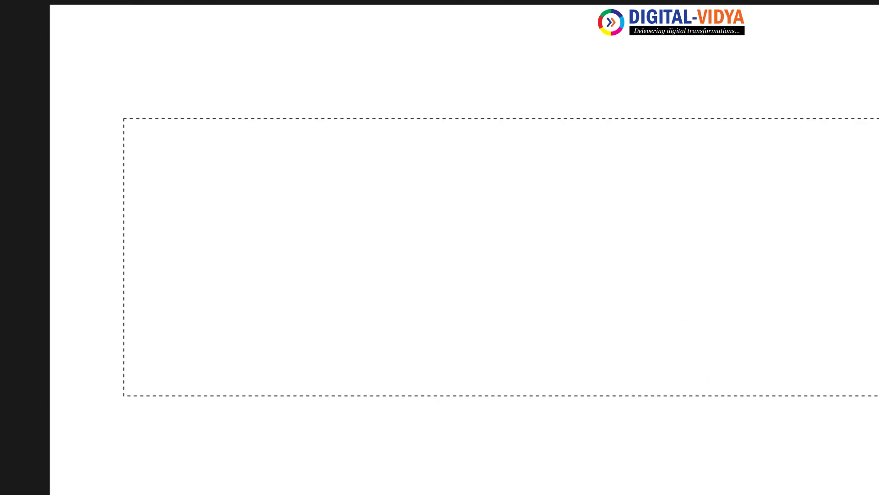
{"action": "left_click", "coordinate": [204, 6]}
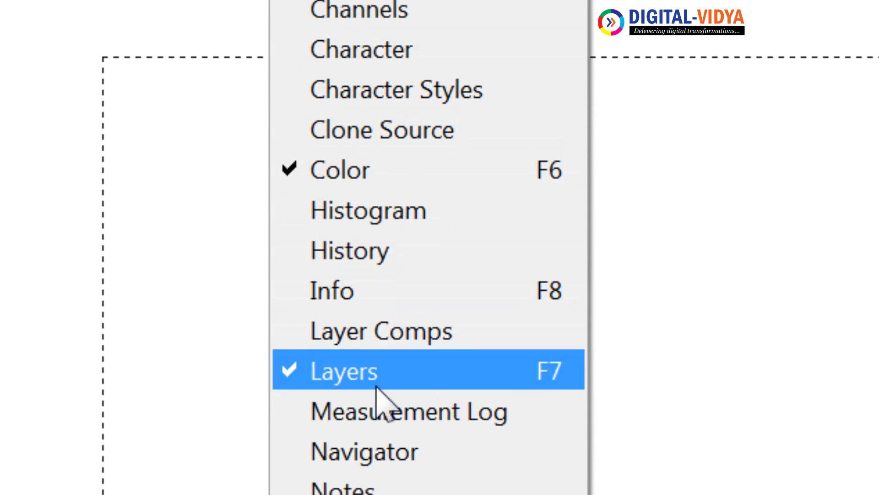
{"action": "left_click", "coordinate": [357, 293]}
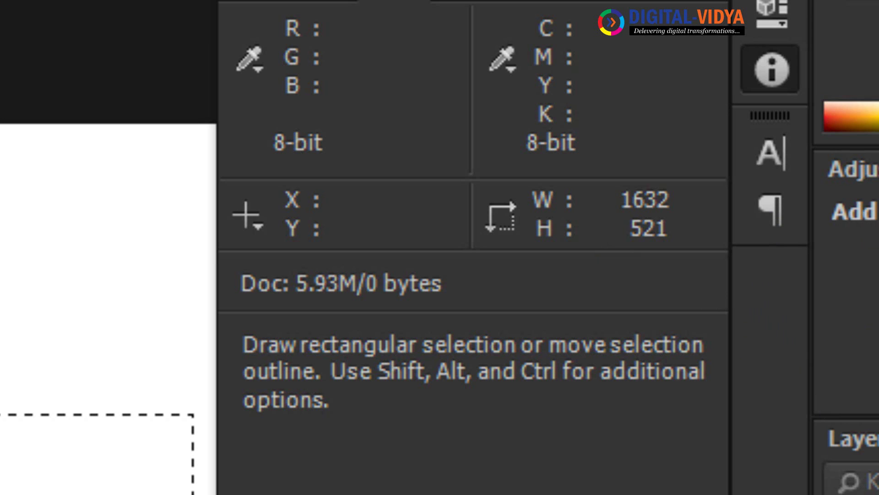
{"action": "key", "text": "ctrl+d"}
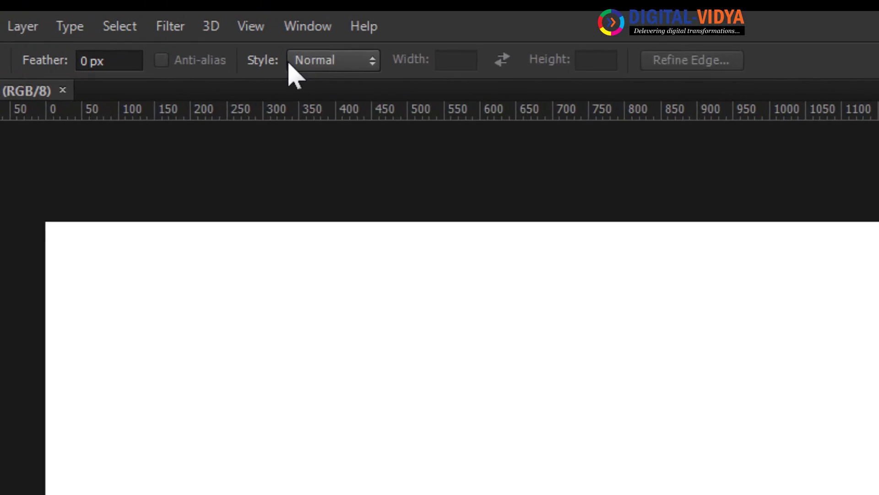
Set the Rectangular Marquee style to Fixed Size with a width of 1600 px and a height of 500 px.
{"action": "left_click", "coordinate": [442, 96]}
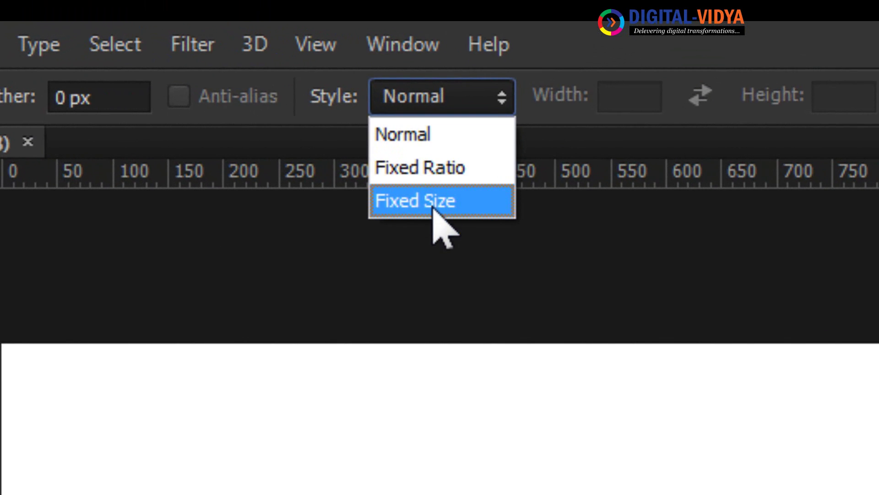
{"action": "left_click", "coordinate": [433, 200]}
{"action": "left_click", "coordinate": [640, 96]}
{"action": "double_click", "coordinate": [640, 96]}
{"action": "type", "text": "1"}
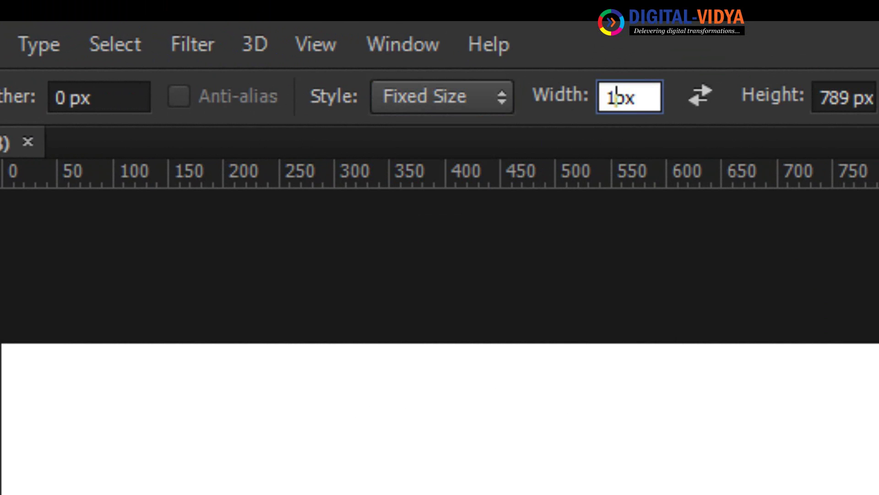
{"action": "type", "text": "600"}
{"action": "key", "text": "Tab"}
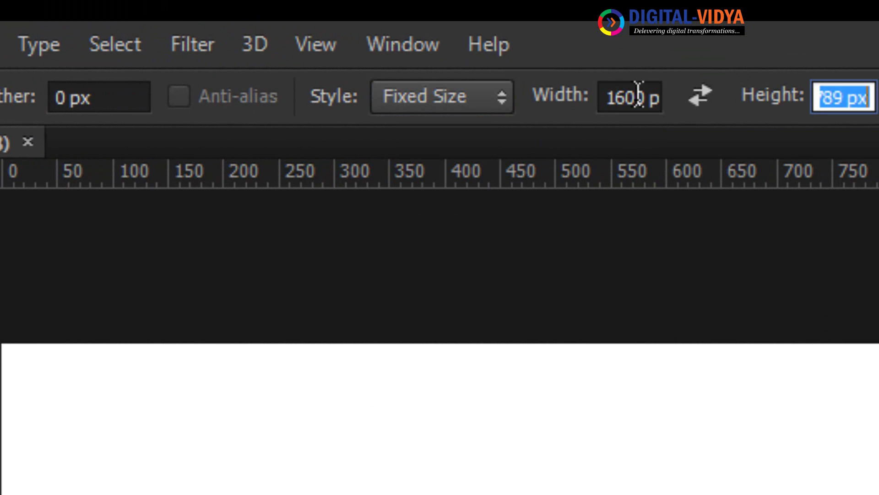
{"action": "type", "text": "500"}
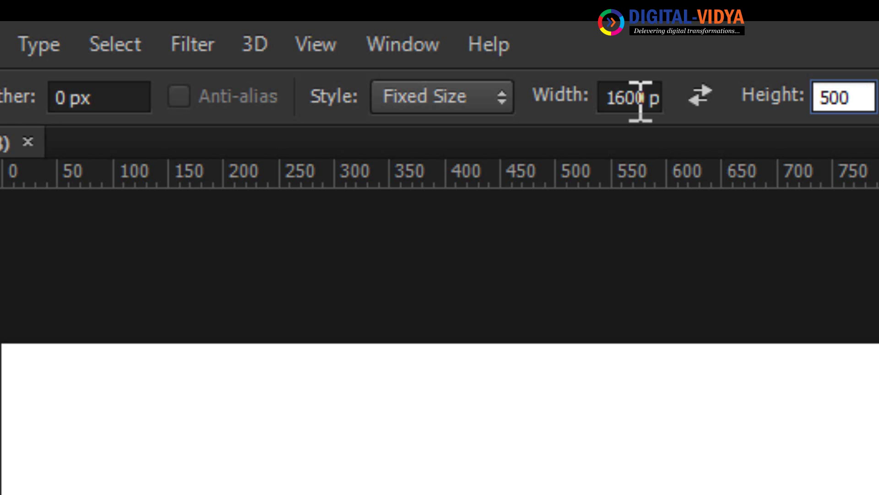
{"action": "left_click", "coordinate": [0, 45]}
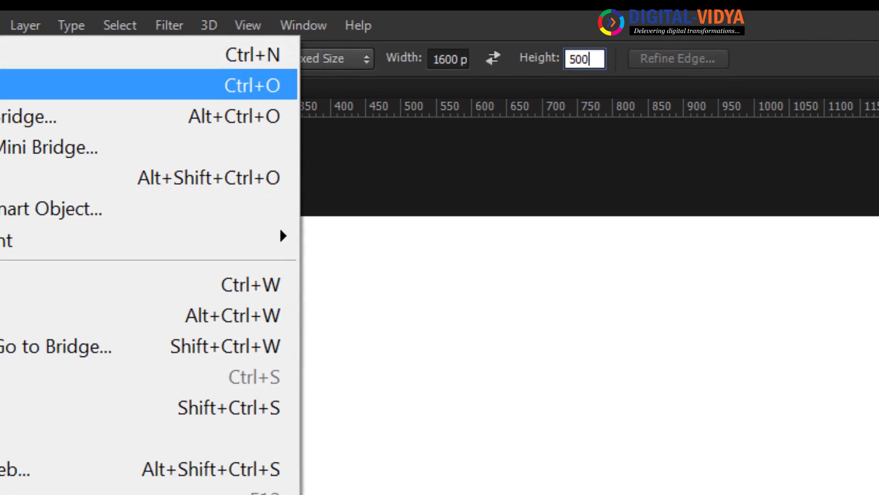
{"action": "left_click", "coordinate": [45, 85]}
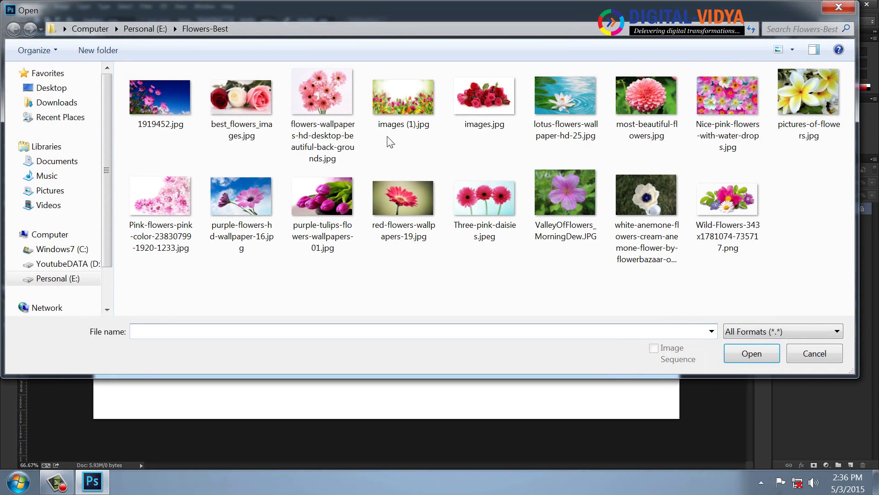
{"action": "double_click", "coordinate": [189, 198]}
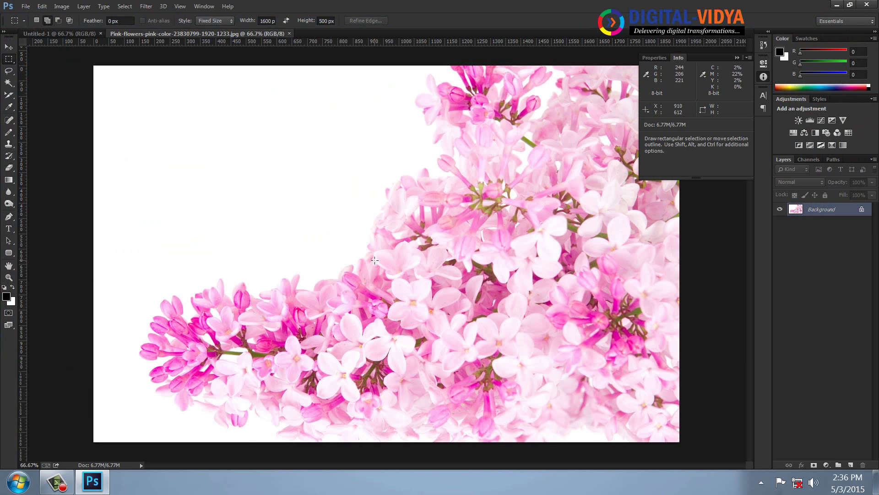
Place the fixed-size selection over the lower half of the pink flowers and crop the image to it.
{"action": "left_click_drag", "start_coordinate": [371, 260], "coordinate": [136, 244]}
{"action": "left_click", "coordinate": [62, 6]}
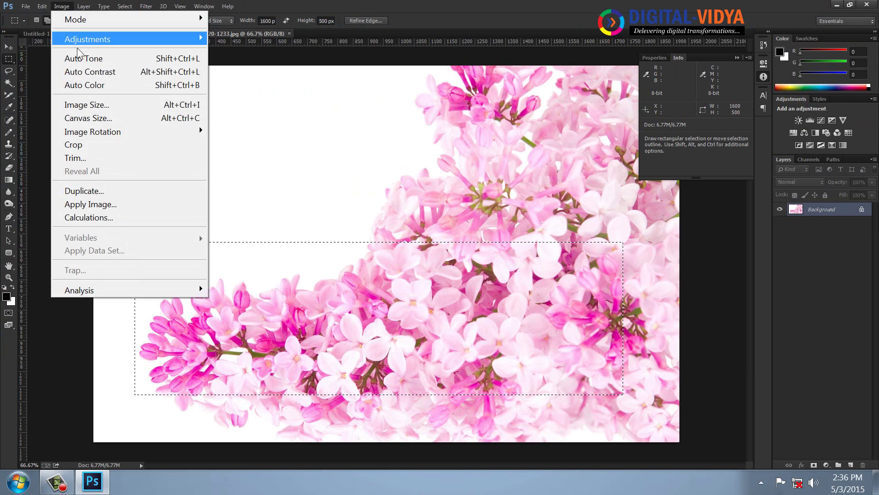
{"action": "left_click", "coordinate": [78, 144]}
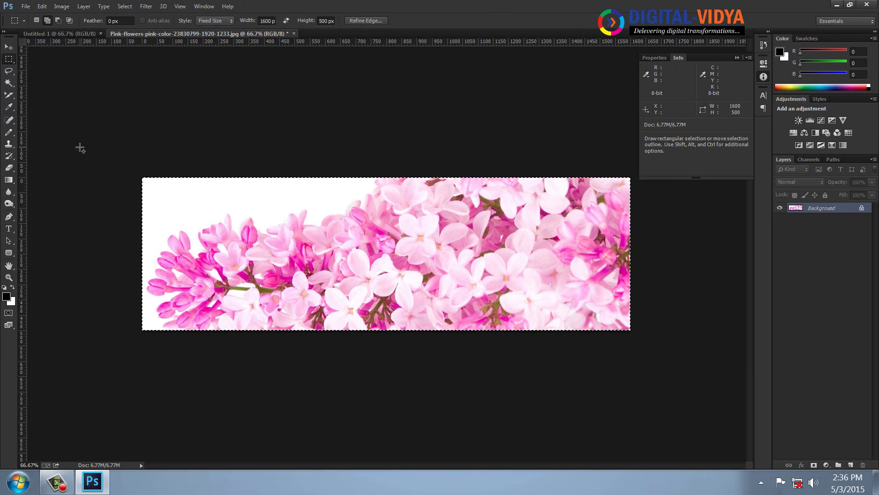
Try moving the selected flowers off the canvas with the Move tool, undo the move and clear the selection.
{"action": "left_click", "coordinate": [8, 47]}
{"action": "left_click_drag", "start_coordinate": [283, 178], "coordinate": [157, 55]}
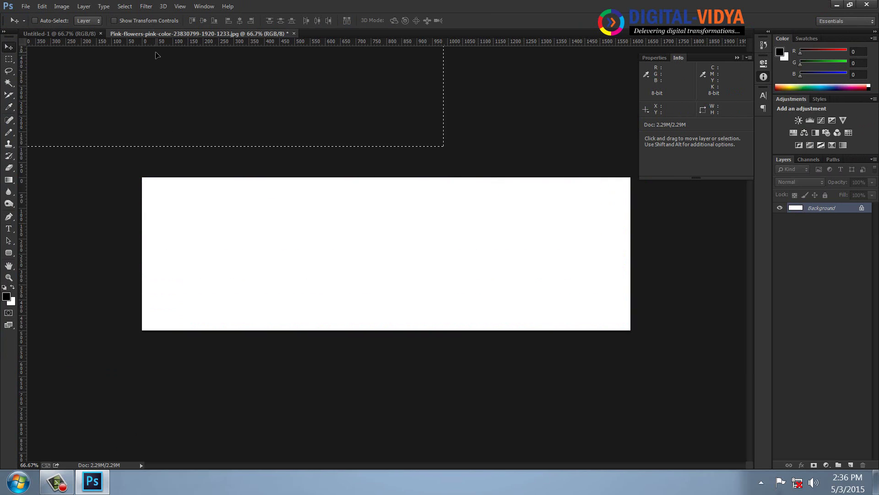
{"action": "key", "text": "ctrl+z"}
{"action": "key", "text": "ctrl+d"}
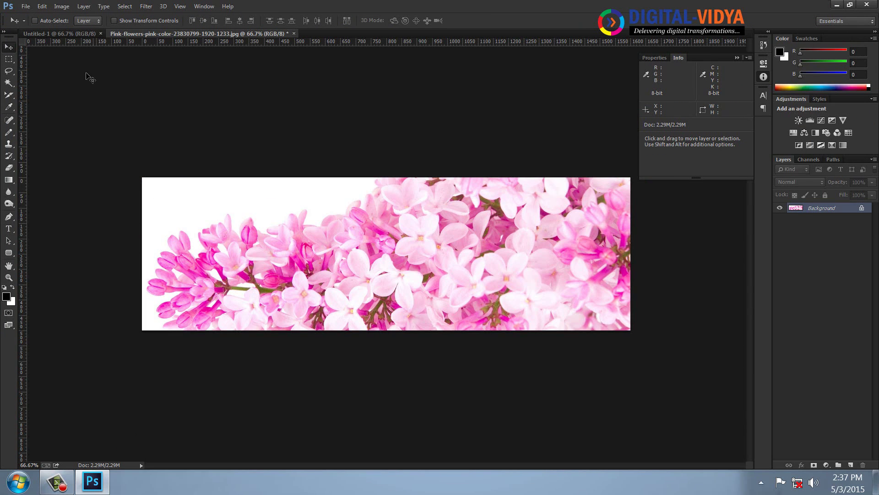
Copy the cropped flower strip into the Untitled-1 document near the middle of the canvas and hide the Background layer.
{"action": "left_click_drag", "start_coordinate": [362, 227], "coordinate": [157, 33]}
{"action": "left_click_drag", "start_coordinate": [99, 35], "coordinate": [422, 235]}
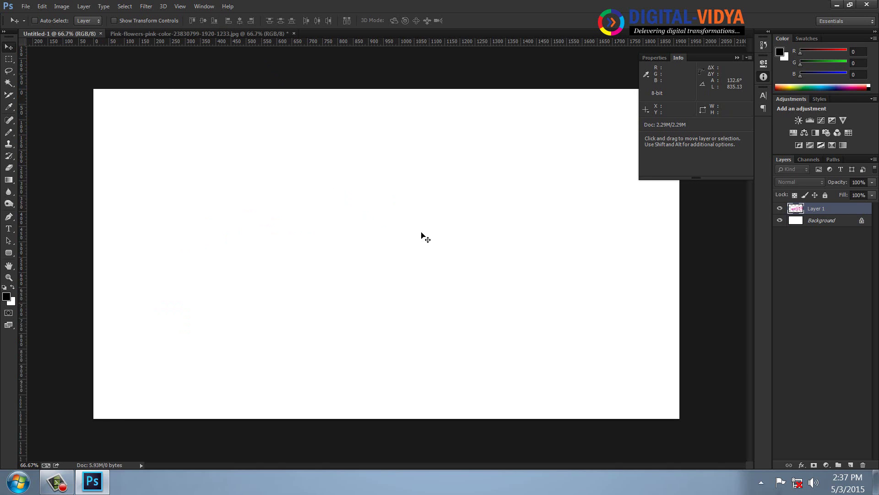
{"action": "left_click_drag", "start_coordinate": [536, 294], "coordinate": [510, 275]}
{"action": "left_click", "coordinate": [780, 220]}
Close the pink flowers image without saving its changes.
{"action": "left_click", "coordinate": [267, 35]}
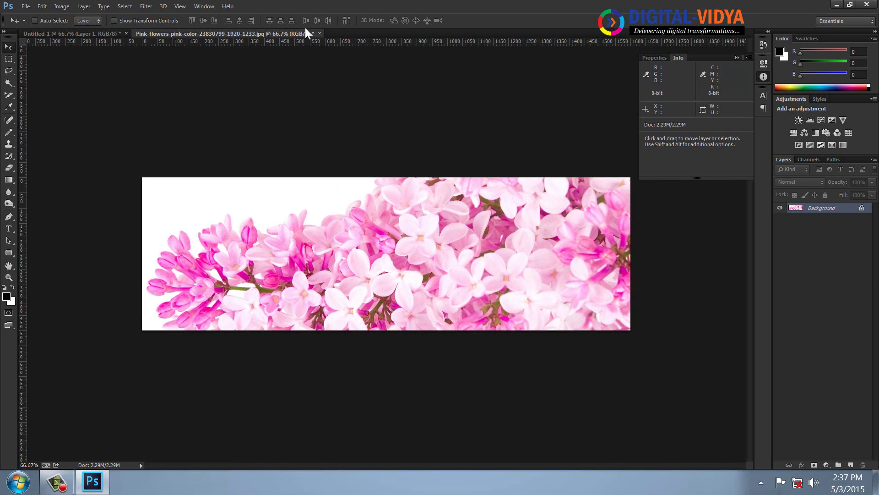
{"action": "left_click", "coordinate": [320, 33]}
{"action": "key", "text": "n"}
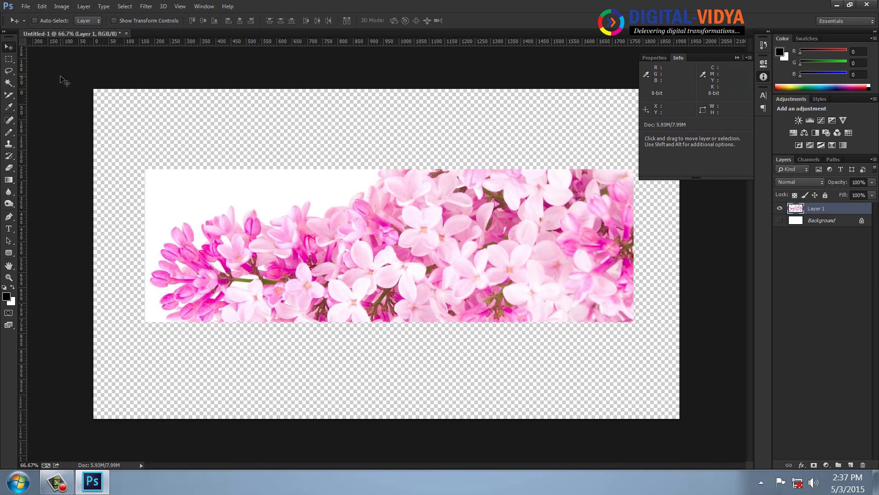
Reactivate the Rectangular Marquee tool and keep its Fixed Size style at 1600 × 500 px.
{"action": "left_click", "coordinate": [9, 58]}
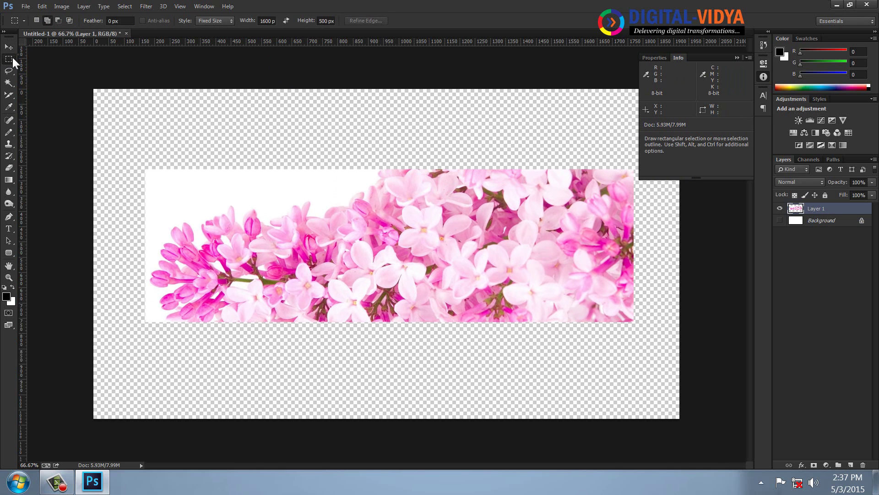
{"action": "right_click", "coordinate": [12, 57]}
{"action": "left_click", "coordinate": [35, 60]}
{"action": "left_click", "coordinate": [215, 22]}
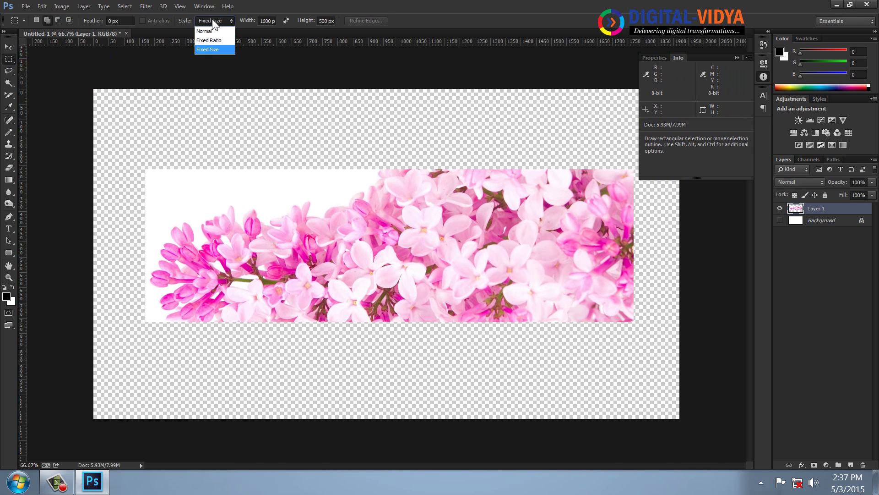
{"action": "left_click", "coordinate": [212, 52]}
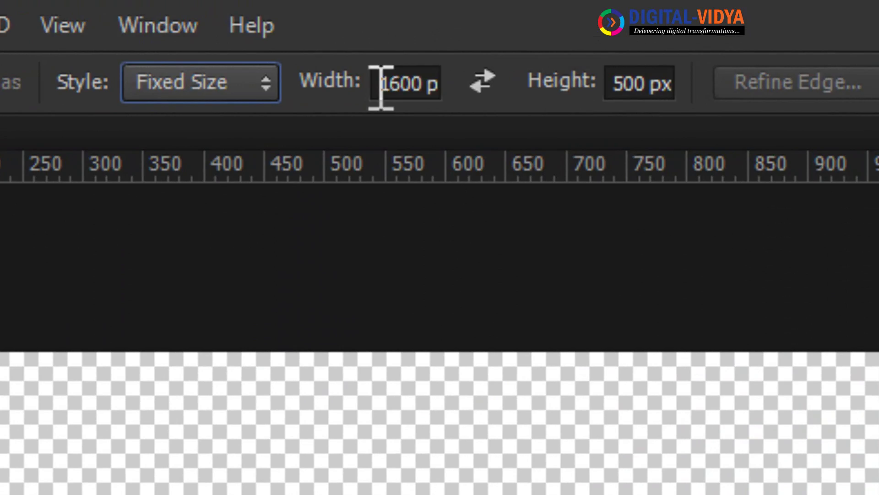
{"action": "left_click_drag", "start_coordinate": [380, 87], "coordinate": [414, 84]}
Open red-flowers-wallpapers-19.jpg from the Flowers-Best folder.
{"action": "left_click", "coordinate": [24, 6]}
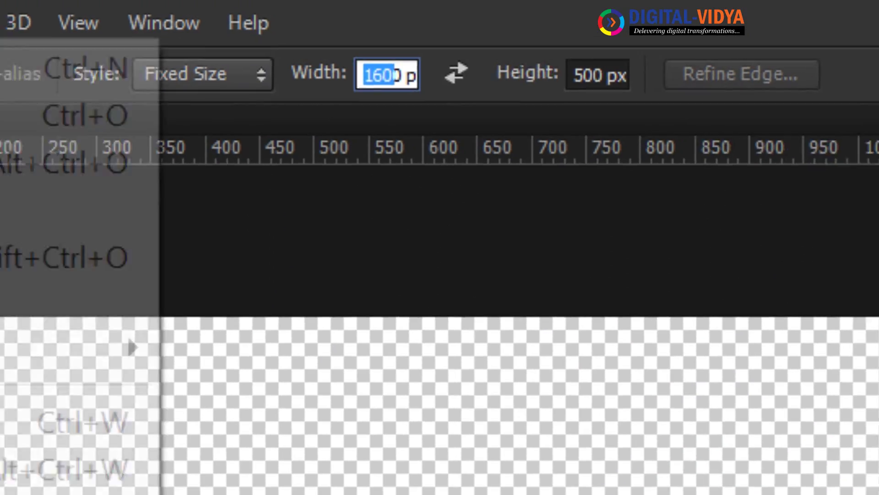
{"action": "left_click", "coordinate": [92, 66]}
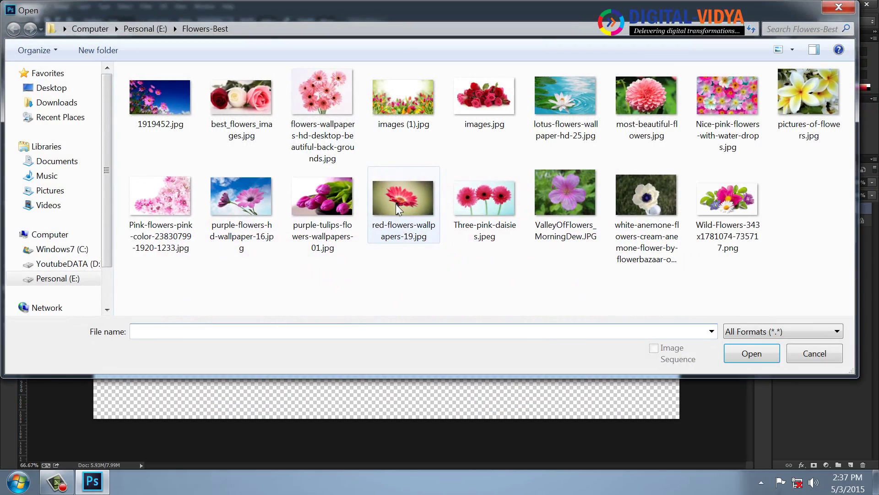
{"action": "double_click", "coordinate": [396, 204]}
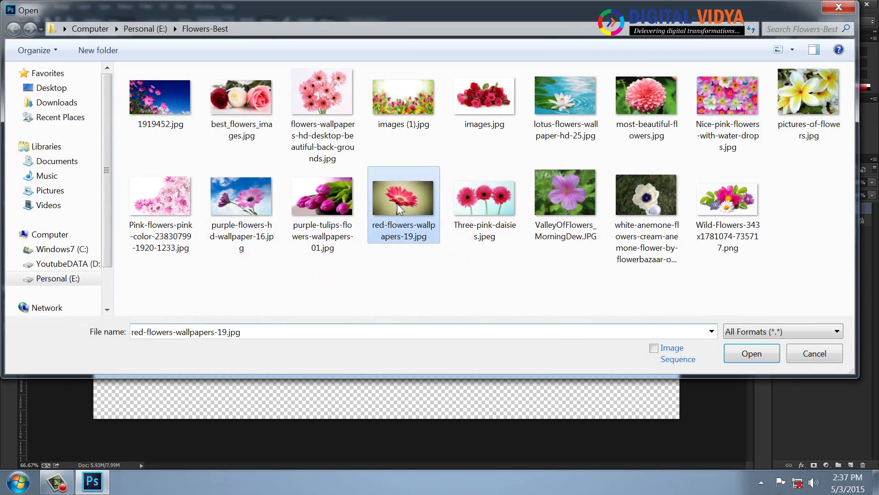
Crop the red flower image to a 1600 × 500 px selection placed across the middle of the flower.
{"action": "left_click_drag", "start_coordinate": [208, 140], "coordinate": [129, 171]}
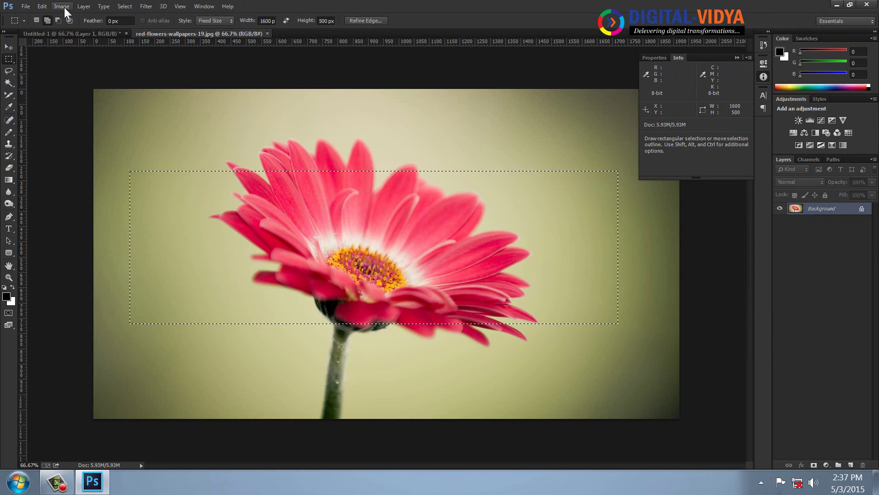
{"action": "left_click", "coordinate": [63, 7]}
{"action": "left_click", "coordinate": [73, 145]}
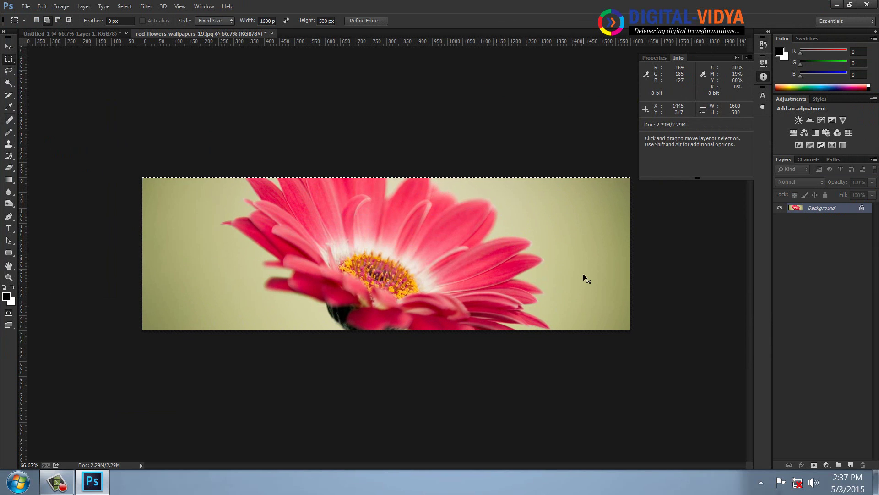
Close the cropped red flower image without saving, paste the strip into Untitled-1 and align it over the pink strip.
{"action": "key", "text": "ctrl+w"}
{"action": "key", "text": "Return"}
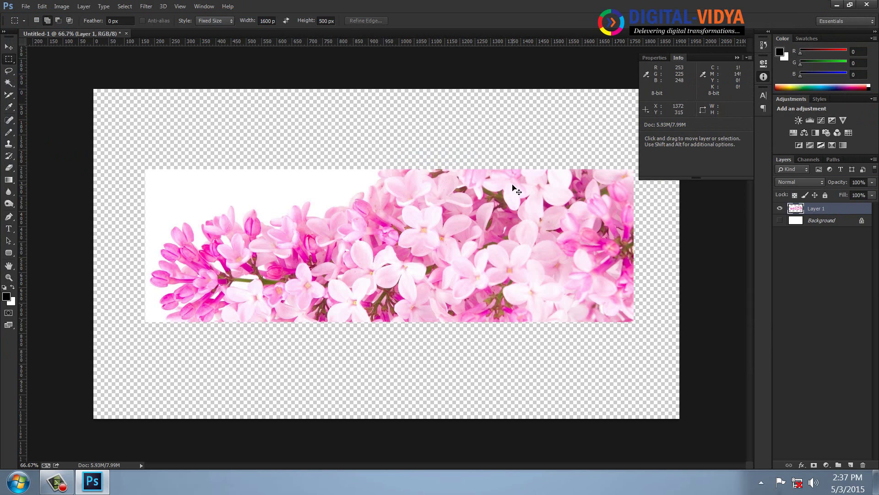
{"action": "key", "text": "ctrl+v"}
{"action": "left_click", "coordinate": [10, 46]}
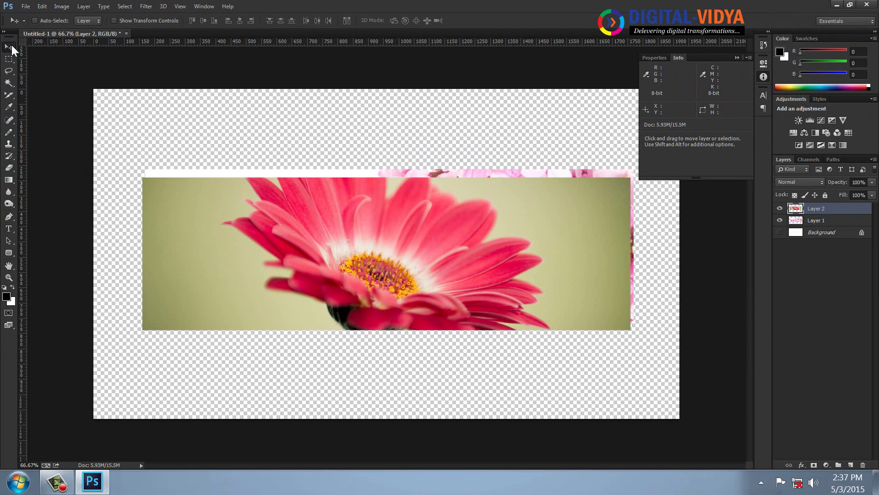
{"action": "left_click_drag", "start_coordinate": [447, 265], "coordinate": [450, 257]}
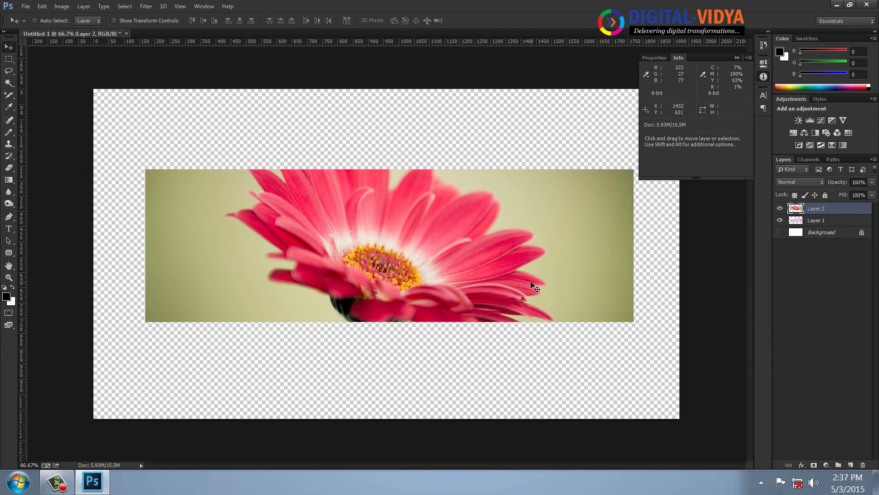
Add a new layer directly above Background and draw a flat elliptical selection about 1356 × 38 px along the strip's lower edge.
{"action": "left_click", "coordinate": [845, 234]}
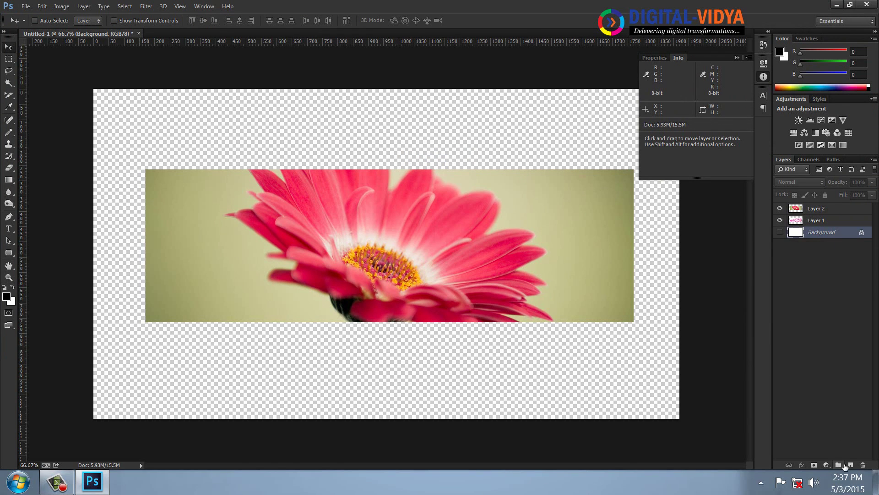
{"action": "left_click", "coordinate": [848, 464]}
{"action": "left_click", "coordinate": [10, 60]}
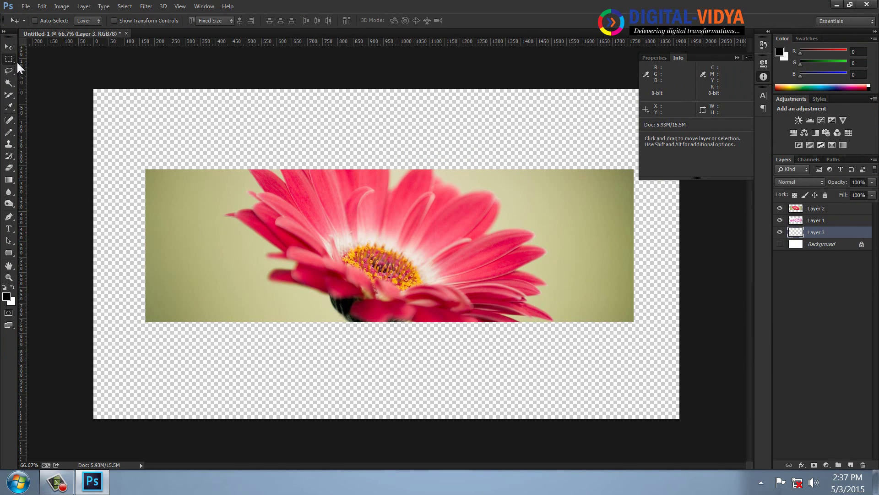
{"action": "right_click", "coordinate": [11, 60]}
{"action": "left_click", "coordinate": [20, 68]}
{"action": "left_click_drag", "start_coordinate": [209, 314], "coordinate": [592, 326]}
Feather the elliptical selection by 20 px, fill it with black as a shadow and deselect.
{"action": "right_click", "coordinate": [412, 315]}
{"action": "left_click", "coordinate": [443, 112]}
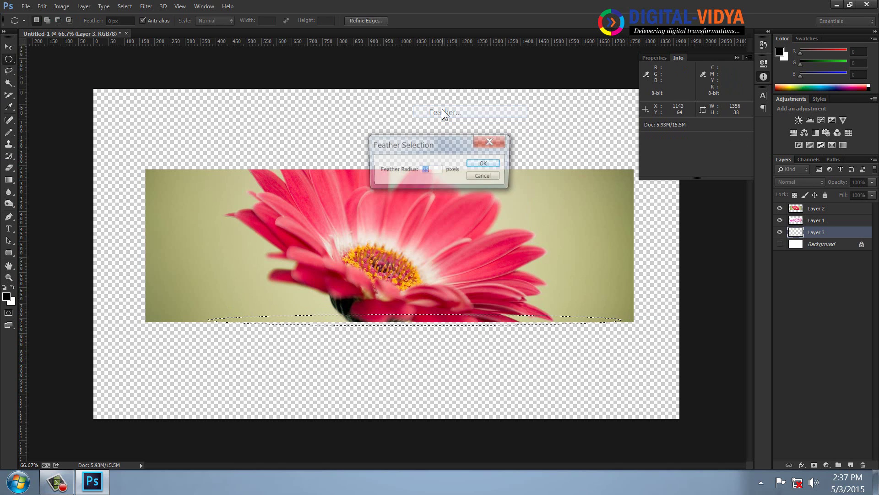
{"action": "type", "text": "20"}
{"action": "key", "text": "Return"}
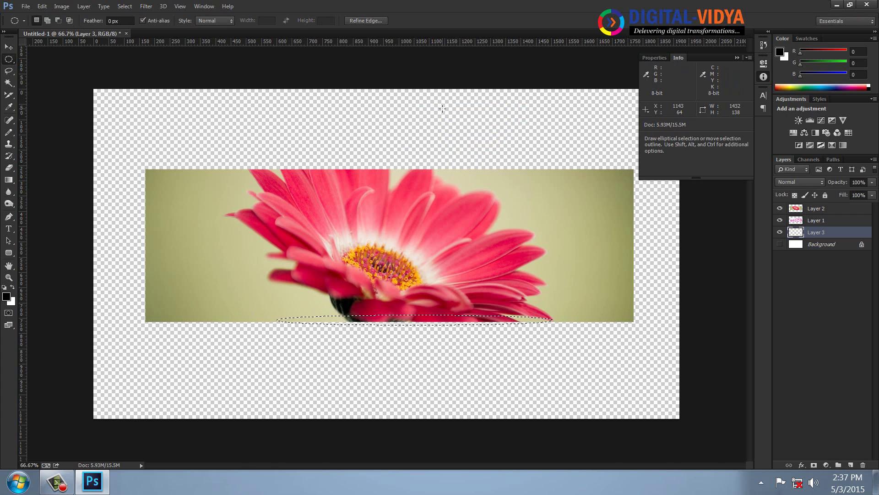
{"action": "key", "text": "alt+BackSpace"}
{"action": "key", "text": "ctrl+d"}
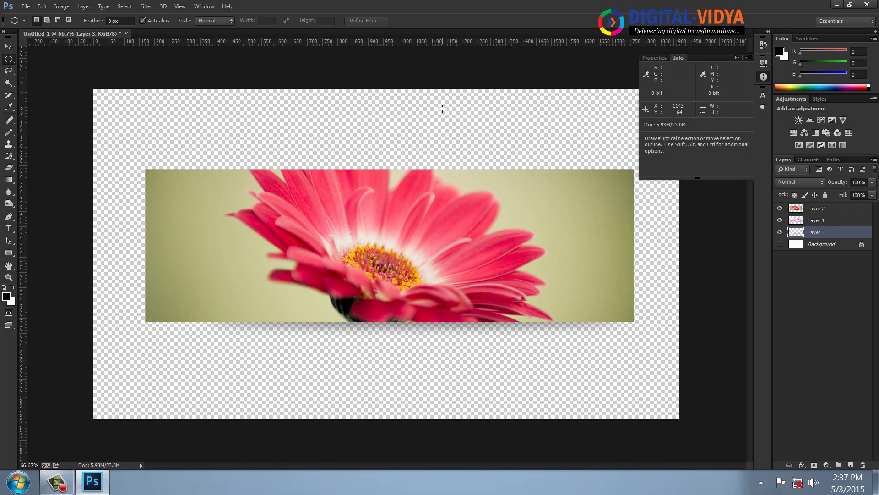
Show the Background layer and hide Layer 2 with the red flower, collapsing the Info panel.
{"action": "left_click", "coordinate": [780, 242]}
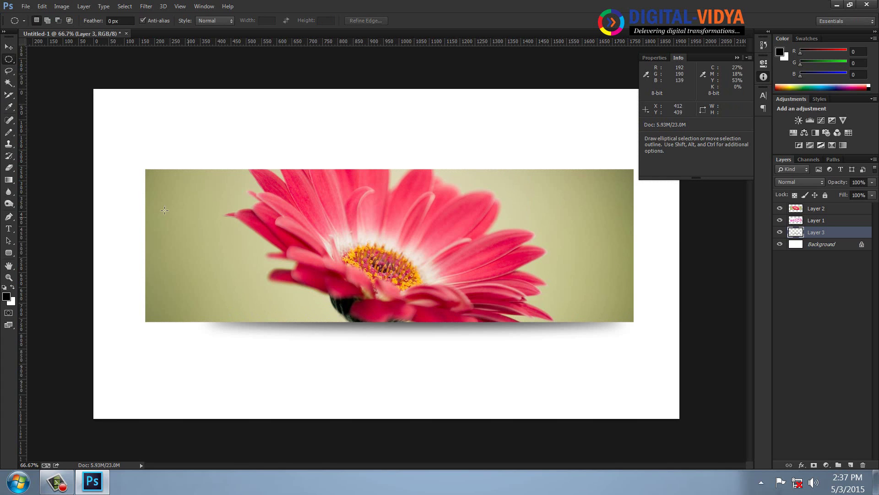
{"action": "key", "text": "v"}
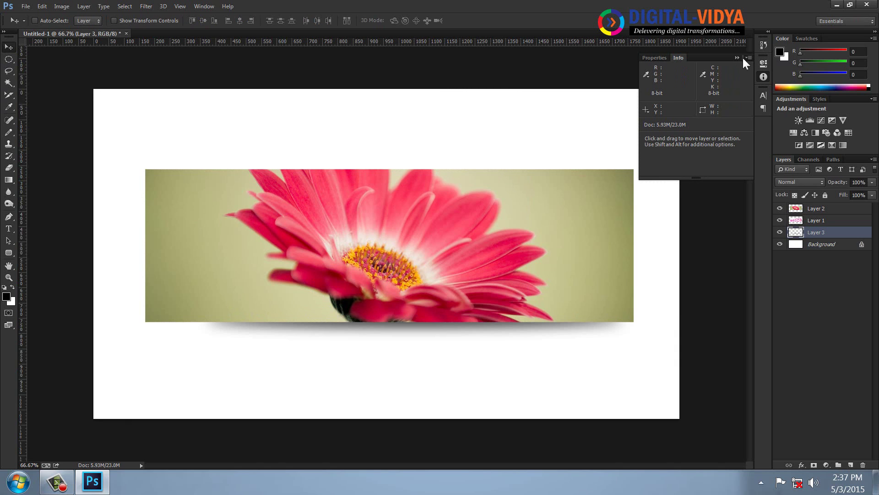
{"action": "left_click", "coordinate": [738, 57]}
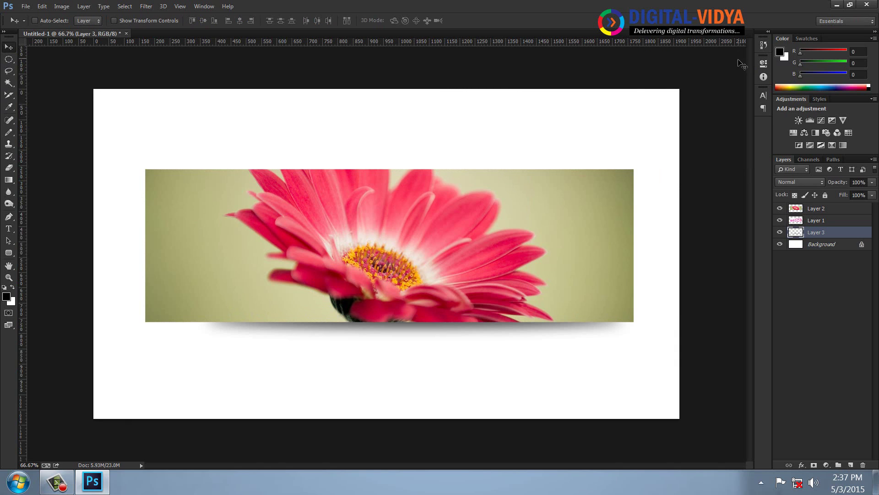
{"action": "left_click", "coordinate": [781, 208]}
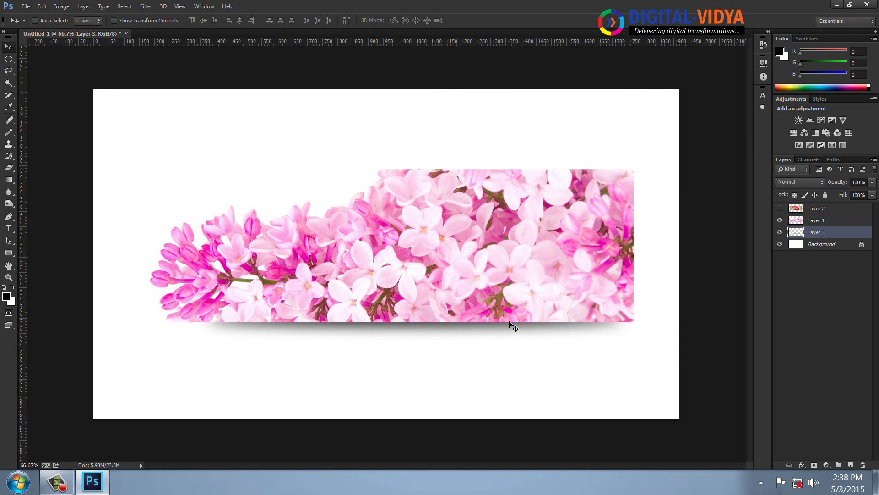
{"action": "left_click", "coordinate": [42, 6]}
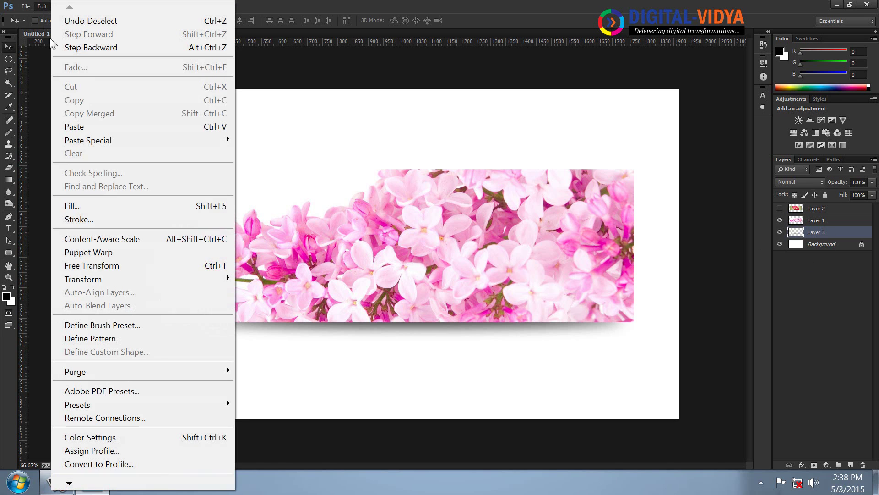
{"action": "left_click", "coordinate": [115, 264]}
{"action": "right_click", "coordinate": [367, 262]}
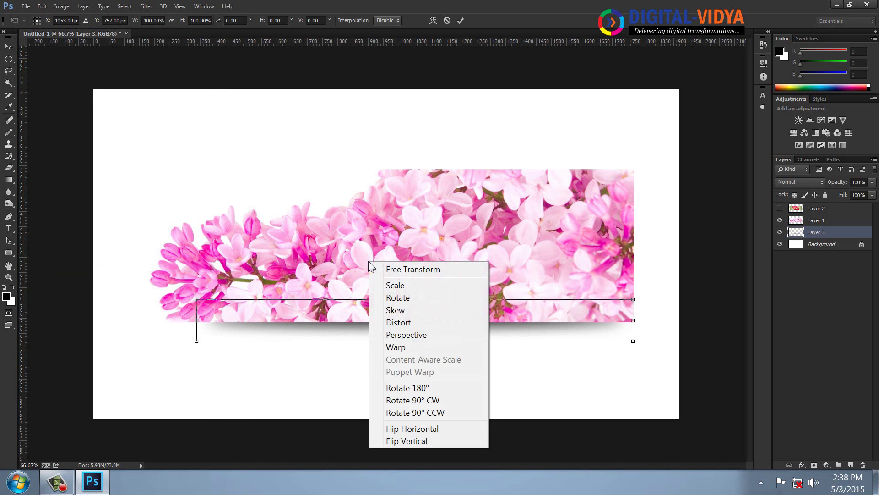
{"action": "left_click", "coordinate": [383, 336]}
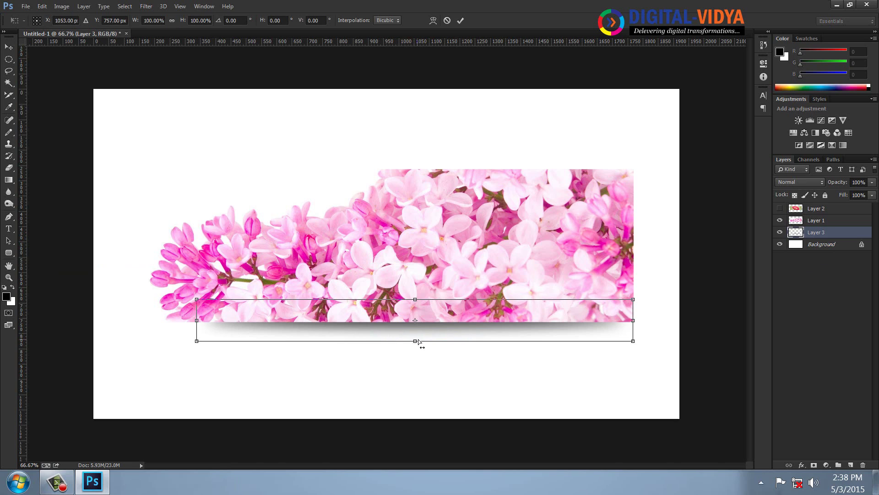
{"action": "left_click_drag", "start_coordinate": [415, 341], "coordinate": [416, 330]}
{"action": "key", "text": "Return"}
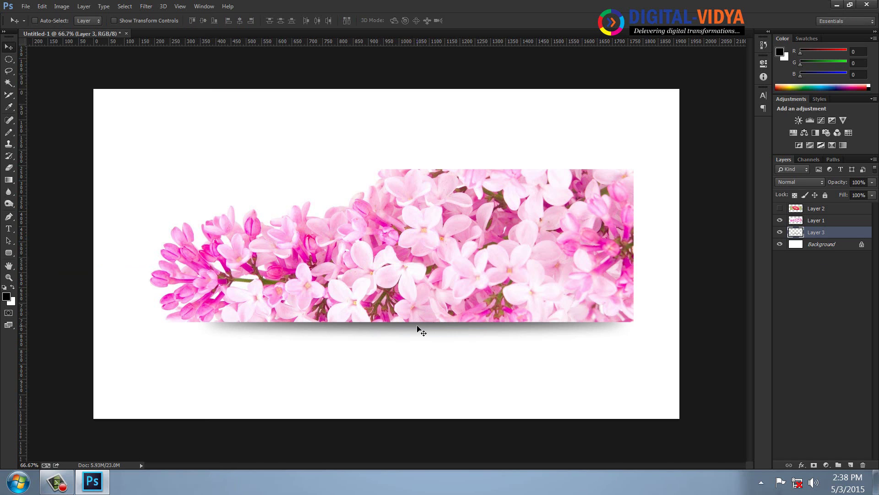
Warp the shadow on Layer 3 by pulling its lower corners outward and down, curving it below the strip, and apply the transformation.
{"action": "left_click", "coordinate": [54, 7]}
{"action": "mouse_move", "coordinate": [27, 7]}
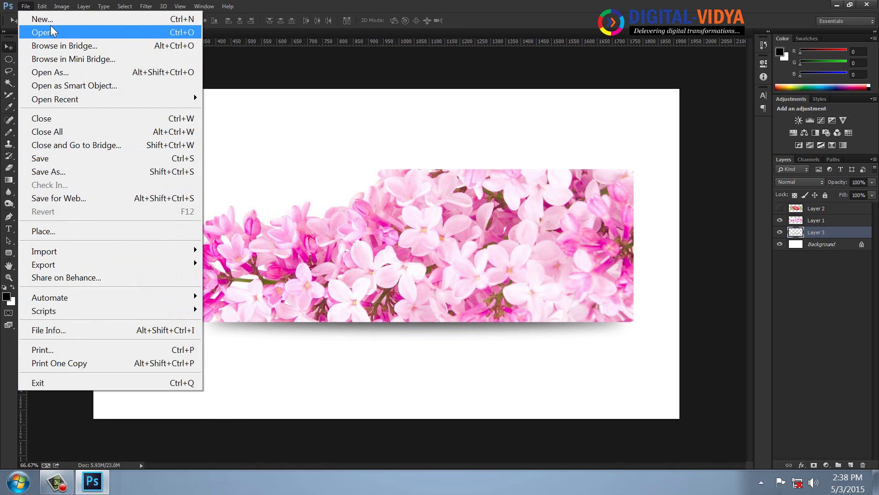
{"action": "mouse_move", "coordinate": [126, 279]}
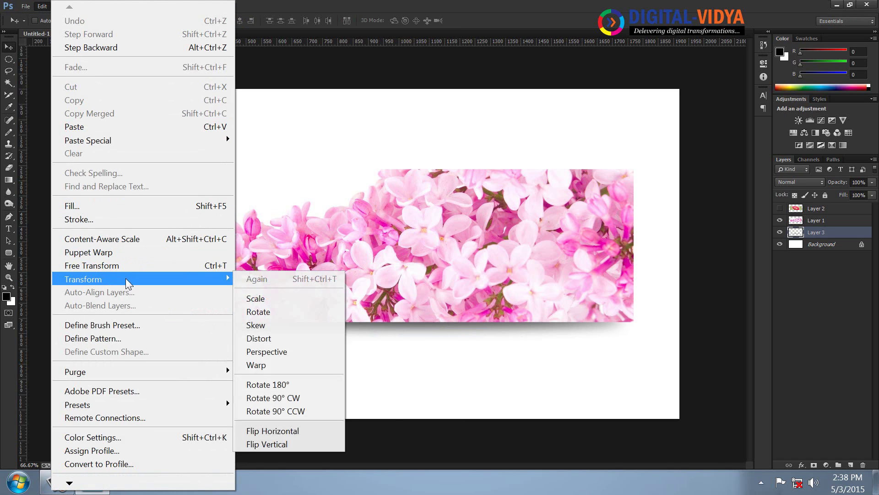
{"action": "left_click", "coordinate": [274, 363]}
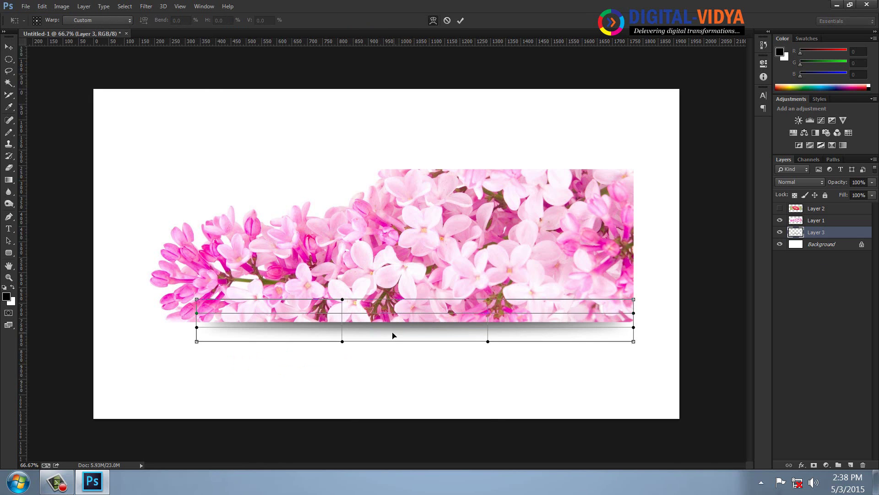
{"action": "left_click_drag", "start_coordinate": [406, 329], "coordinate": [403, 321]}
{"action": "left_click_drag", "start_coordinate": [196, 341], "coordinate": [155, 349]}
{"action": "left_click_drag", "start_coordinate": [197, 313], "coordinate": [187, 319]}
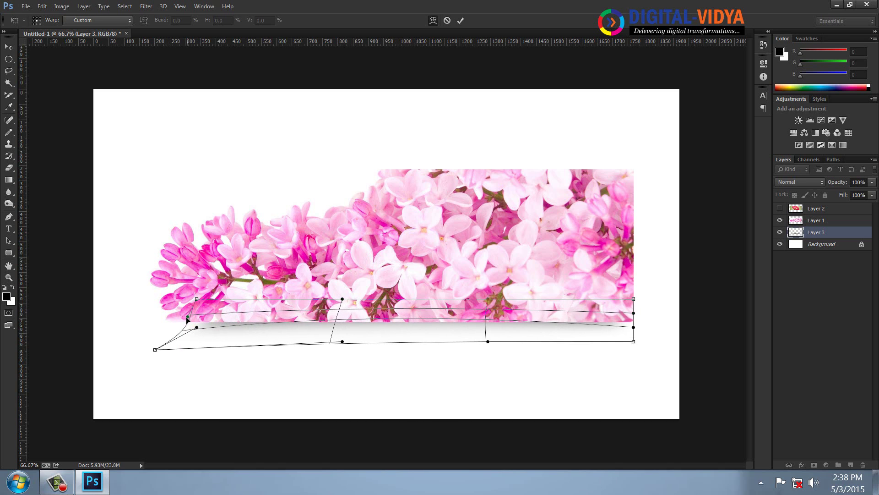
{"action": "left_click_drag", "start_coordinate": [634, 343], "coordinate": [640, 365]}
{"action": "mouse_move", "coordinate": [634, 328]}
{"action": "left_mouse_down"}
{"action": "mouse_move", "coordinate": [635, 340]}
{"action": "mouse_move", "coordinate": [635, 326]}
{"action": "left_mouse_up"}
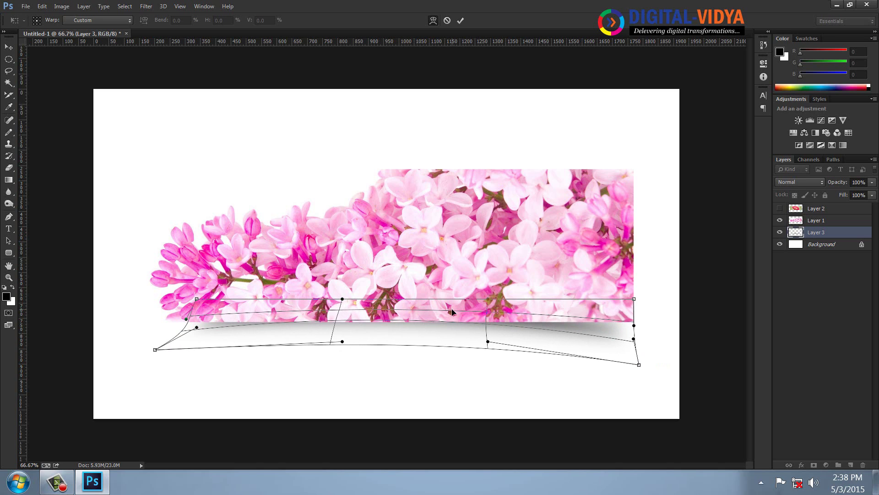
{"action": "left_click", "coordinate": [6, 52]}
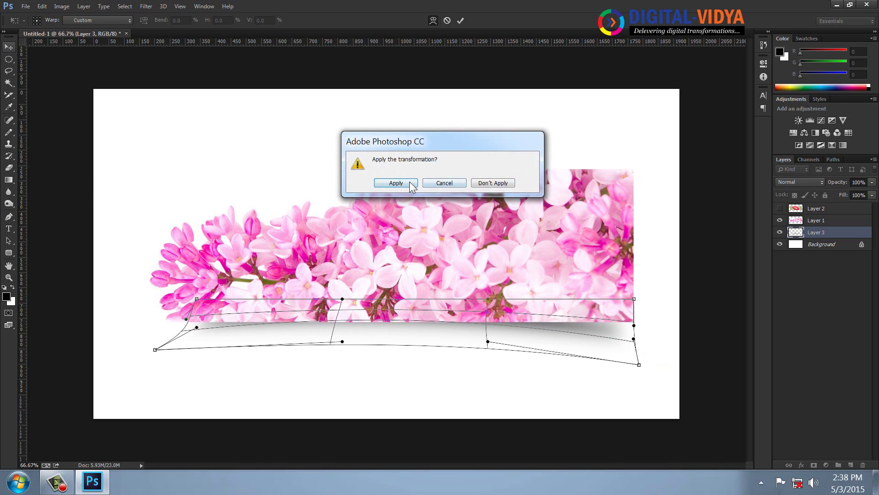
{"action": "left_click", "coordinate": [396, 183]}
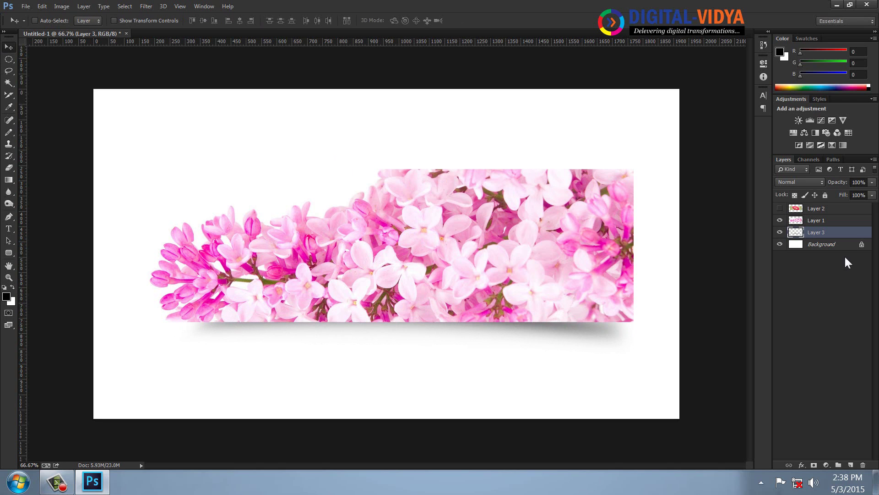
Select the Background layer and set the foreground color to light pink #ffcccc.
{"action": "left_click", "coordinate": [836, 245]}
{"action": "left_click", "coordinate": [7, 296]}
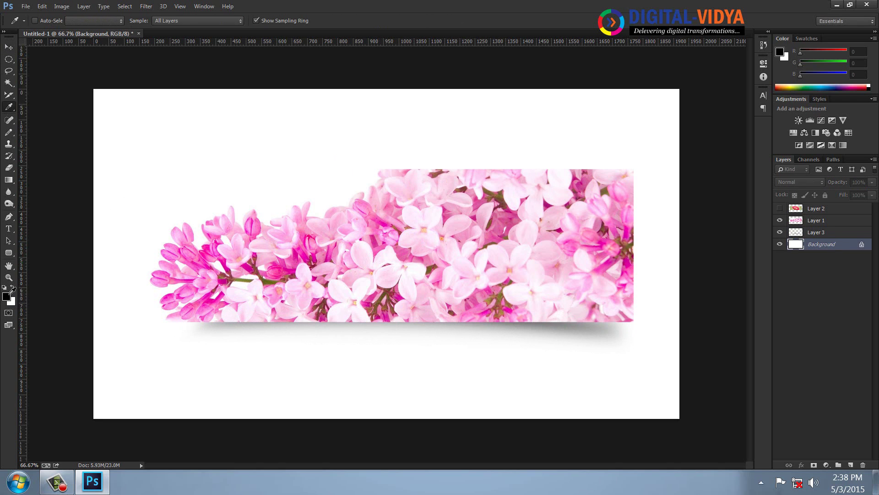
{"action": "left_click", "coordinate": [254, 306]}
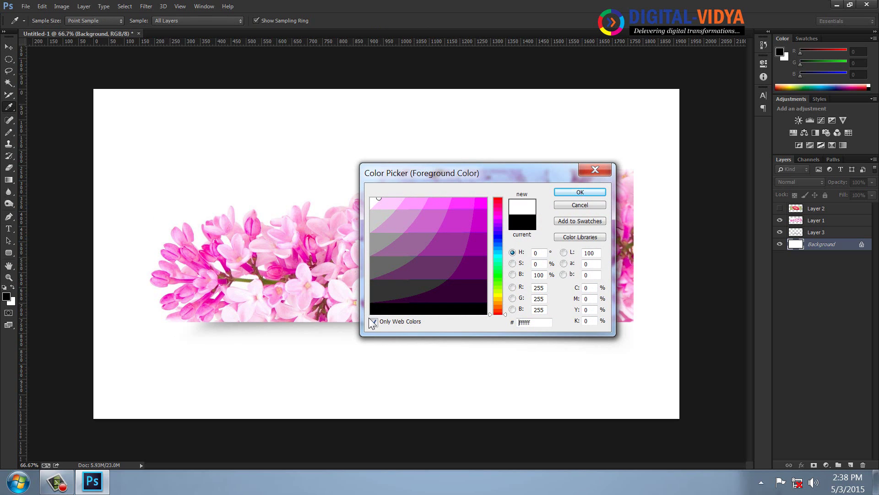
{"action": "left_click", "coordinate": [276, 259]}
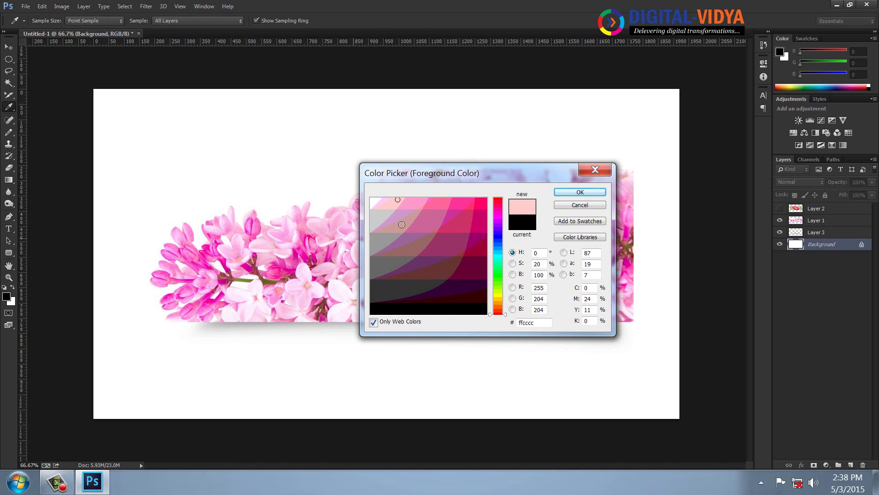
{"action": "left_click", "coordinate": [580, 192]}
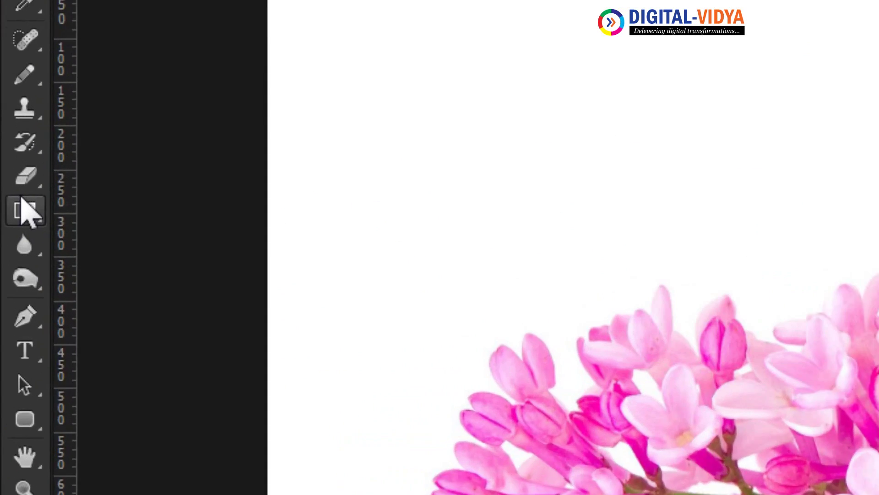
Fill the Background layer with a near-vertical gradient from white at the top to light pink at the bottom.
{"action": "left_click", "coordinate": [8, 179]}
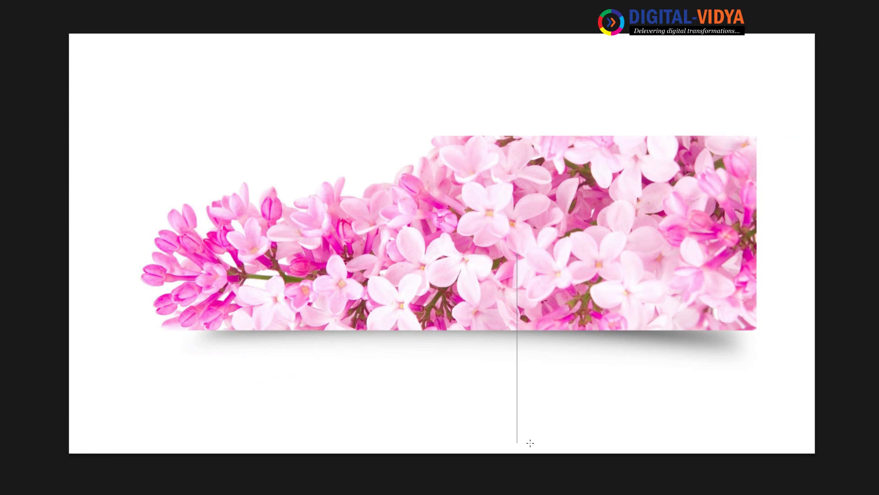
{"action": "left_click_drag", "start_coordinate": [517, 253], "coordinate": [530, 443]}
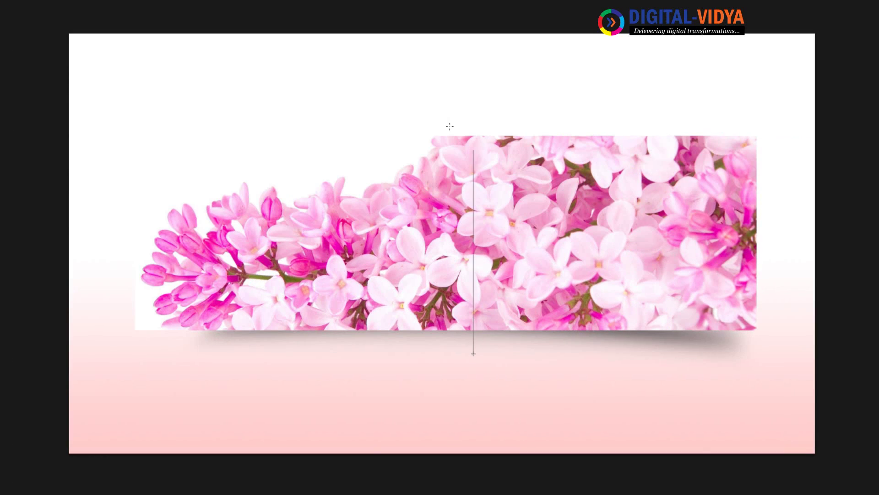
{"action": "left_click_drag", "start_coordinate": [450, 126], "coordinate": [450, 127]}
{"action": "left_click_drag", "start_coordinate": [493, 395], "coordinate": [493, 396]}
{"action": "left_click_drag", "start_coordinate": [459, 305], "coordinate": [510, 472]}
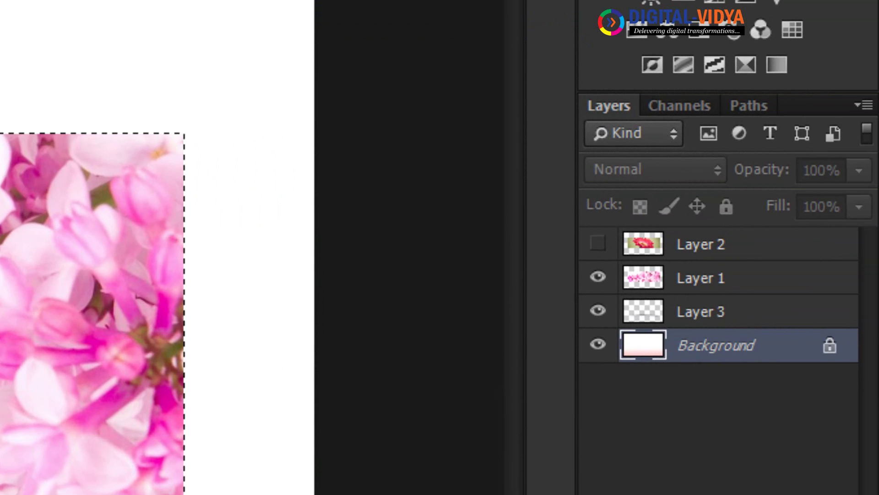
Add a new layer above Background and stroke the selection around the pink flower strip on it.
{"action": "key", "text": "ctrl+shift+alt+n"}
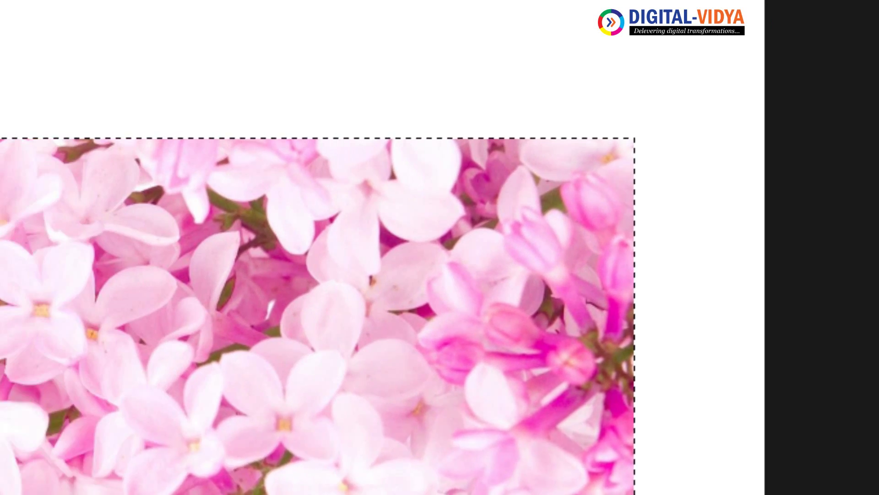
{"action": "left_click", "coordinate": [64, 1]}
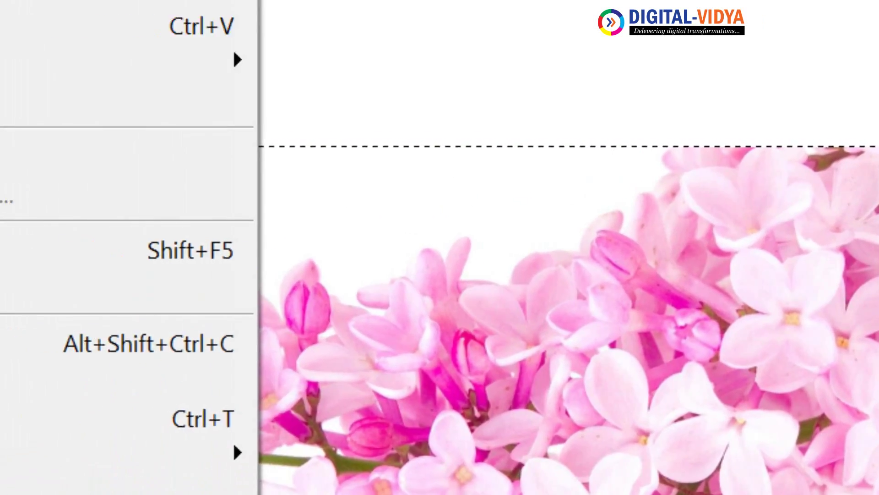
{"action": "left_click", "coordinate": [115, 290]}
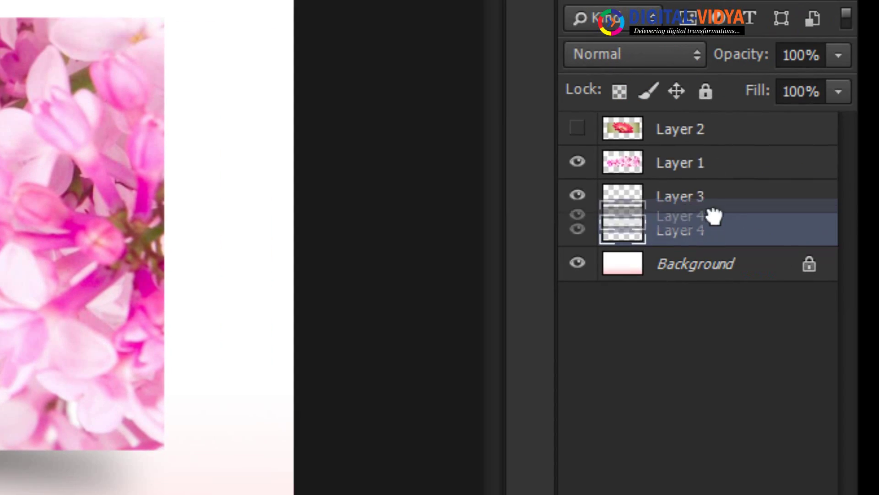
Move the stroked outline layer to the top of the layer stack and close the document without saving.
{"action": "left_click_drag", "start_coordinate": [715, 216], "coordinate": [705, 127]}
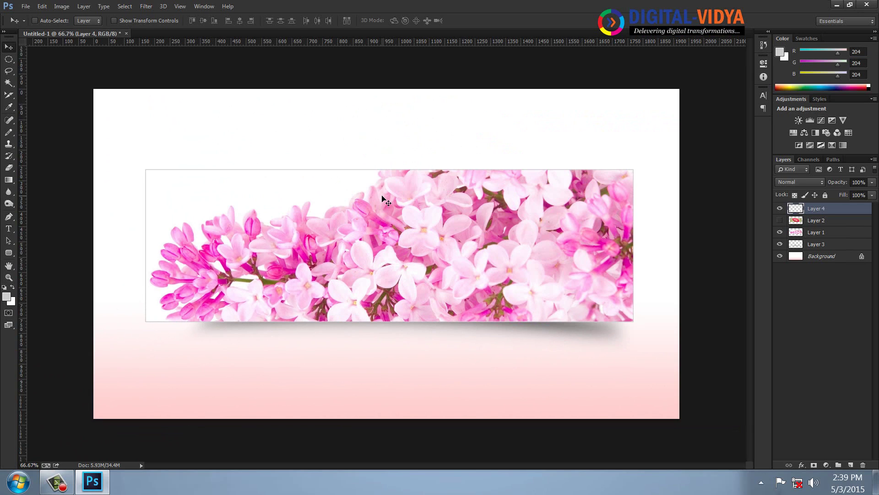
{"action": "key", "text": "ctrl+w"}
{"action": "left_click", "coordinate": [435, 188]}
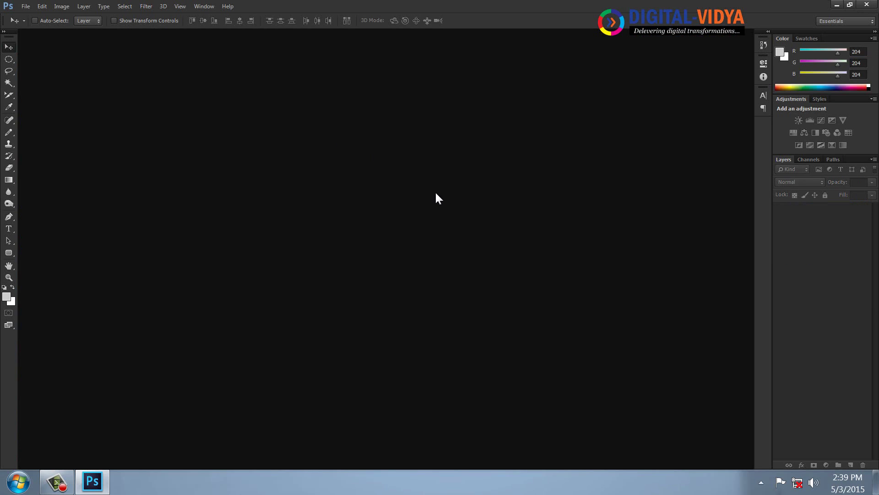
Create a new 1600 × 1500 pixel RGB document at 72 pixels/inch with a white background.
{"action": "key", "text": "ctrl+n"}
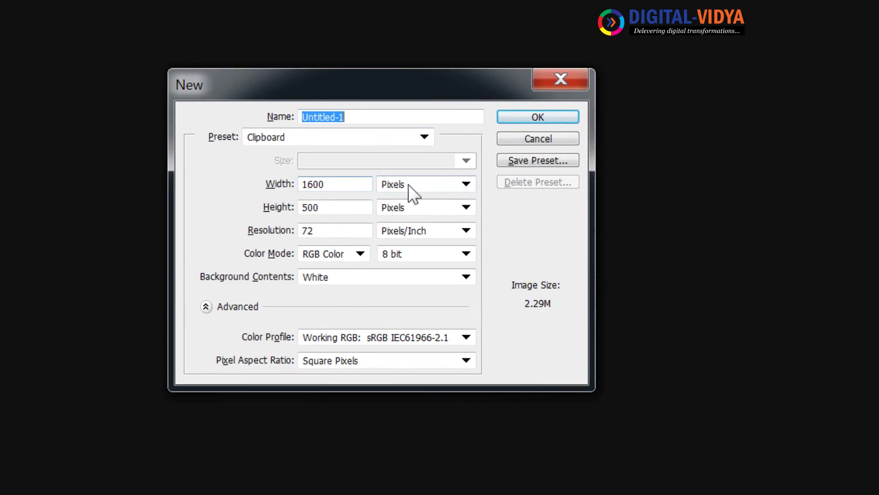
{"action": "left_click_drag", "start_coordinate": [337, 210], "coordinate": [208, 211]}
{"action": "type", "text": "1500"}
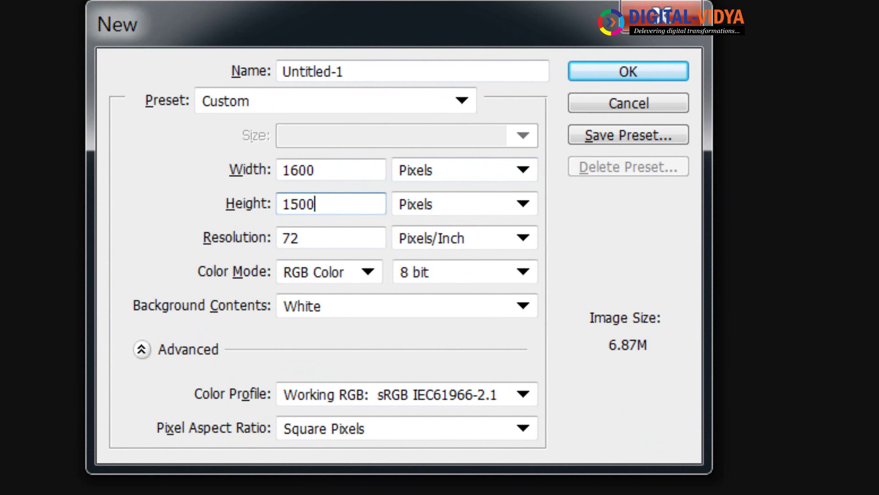
{"action": "key", "text": "Return"}
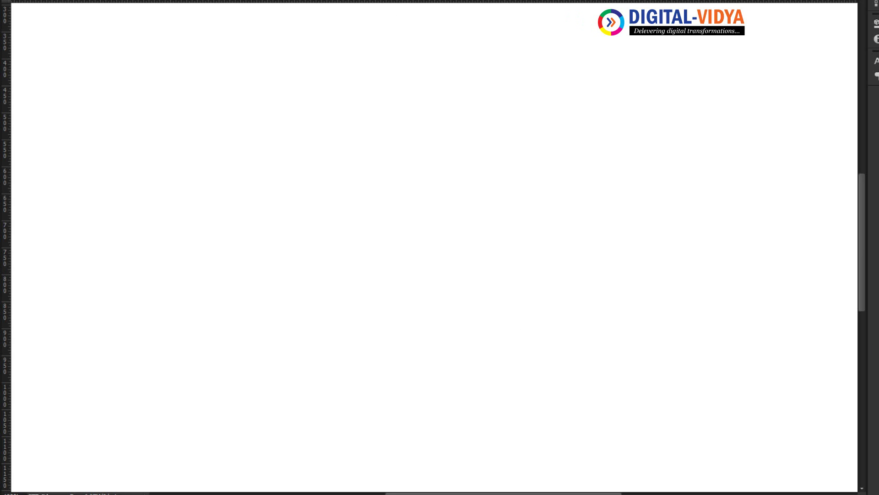
Hide the Background layer and create a white-filled circle about 730 px wide on Layer 1, keeping its selection active.
{"action": "left_click", "coordinate": [763, 224]}
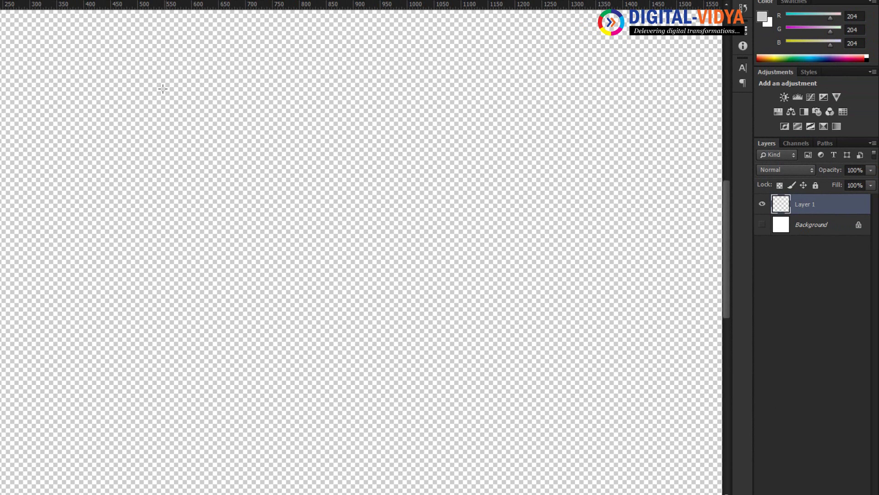
{"action": "left_click_drag", "start_coordinate": [133, 71], "coordinate": [562, 465]}
{"action": "key", "text": "d"}
{"action": "key", "text": "alt+BackSpace"}
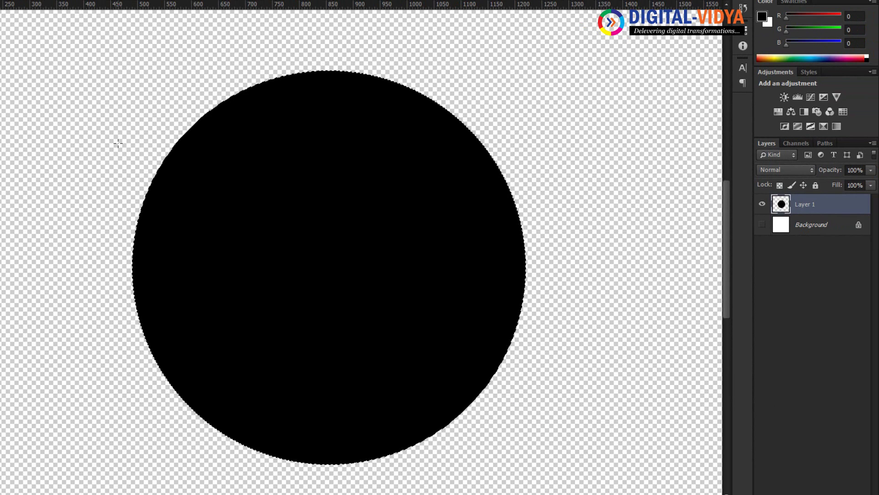
{"action": "key", "text": "Delete"}
{"action": "key", "text": "ctrl+BackSpace"}
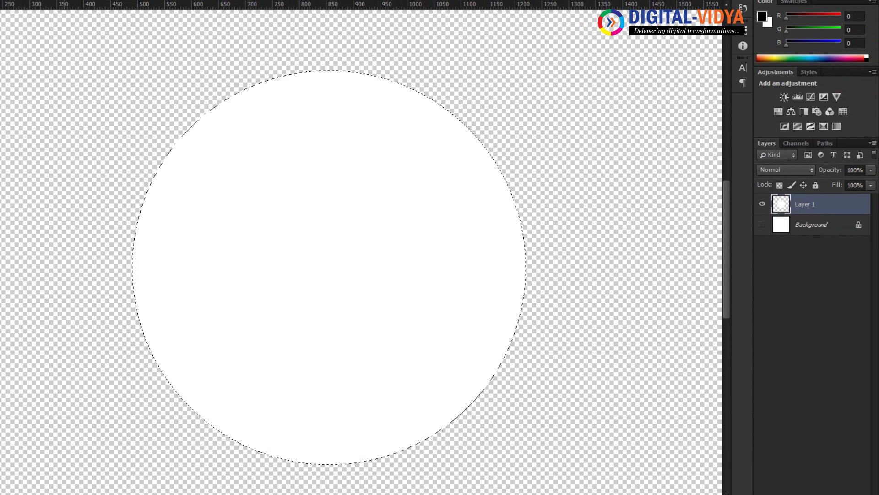
Shrink the circular selection around its center to about 110 px and delete that area to cut the disc's hole.
{"action": "key", "text": "alt+s"}
{"action": "left_click", "coordinate": [113, 218]}
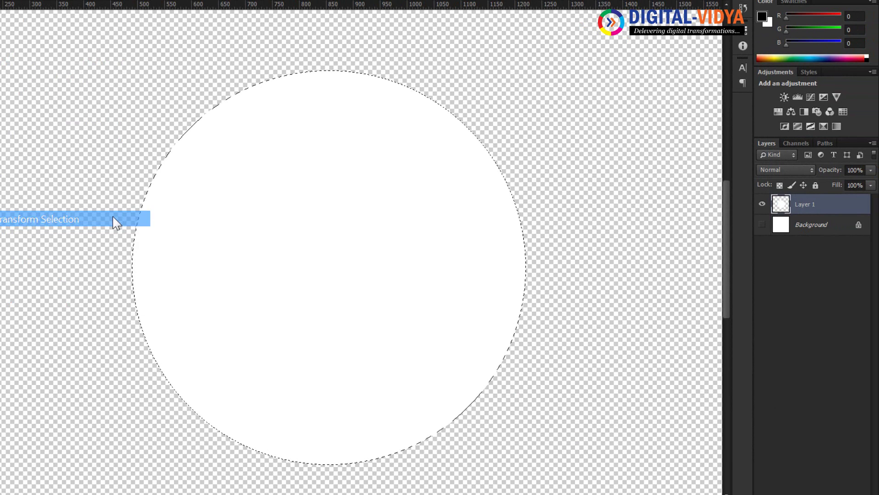
{"action": "left_click_drag", "start_coordinate": [526, 70], "coordinate": [358, 238]}
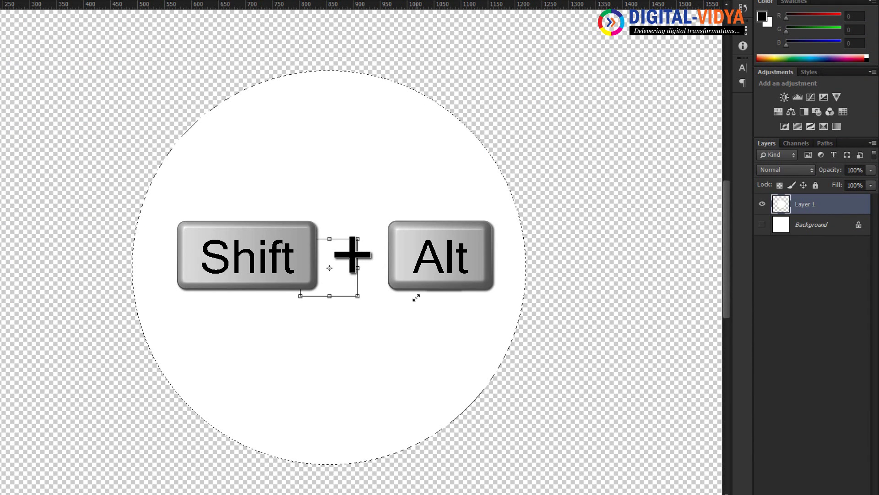
{"action": "key", "text": "Return"}
{"action": "key", "text": "Delete"}
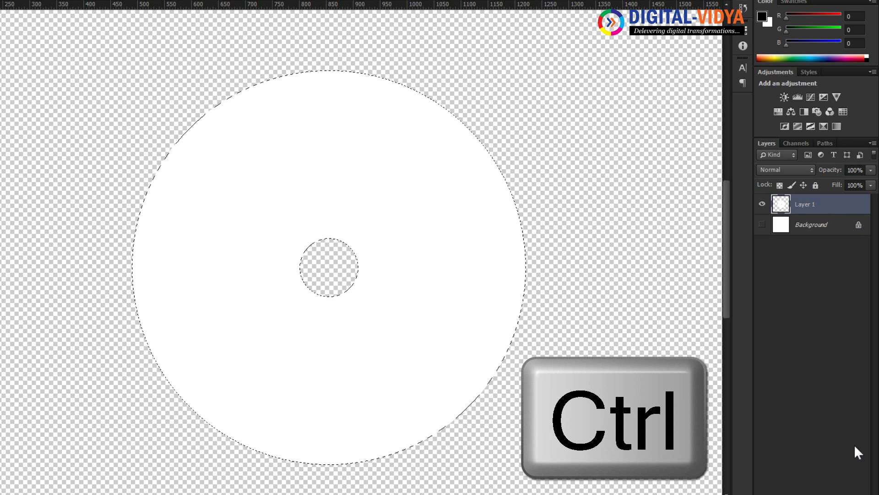
Add a new layer above Layer 1 with the disc outline selected, and hide Layer 1.
{"action": "left_click", "coordinate": [842, 494]}
{"action": "left_click", "coordinate": [756, 225]}
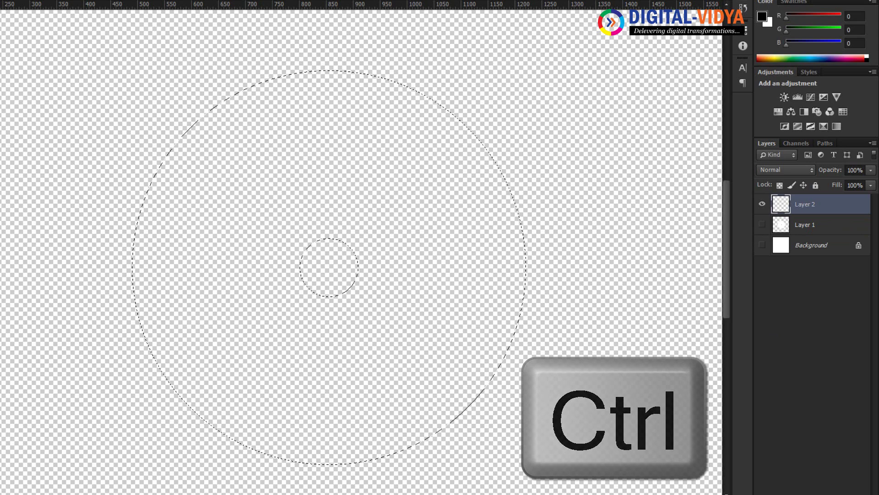
Open purple-tulips-flowers-wallpapers-01.jpg, copy the image, and paste it into the disc-shaped selection.
{"action": "left_click", "coordinate": [1, 1]}
{"action": "key", "text": "ctrl+o"}
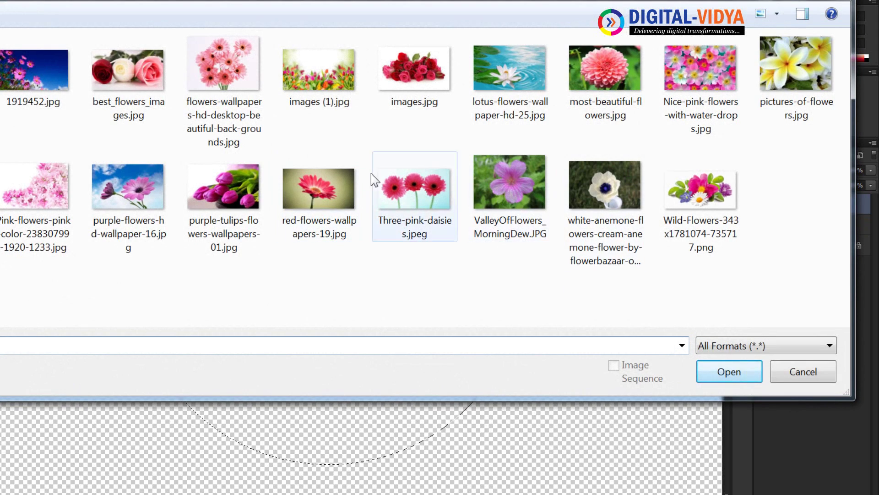
{"action": "left_click", "coordinate": [236, 196]}
{"action": "double_click", "coordinate": [235, 194]}
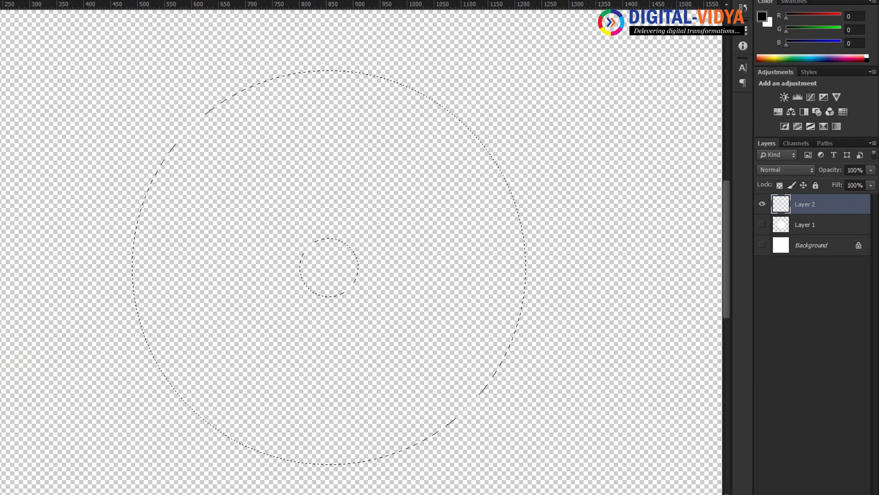
{"action": "key", "text": "alt+e"}
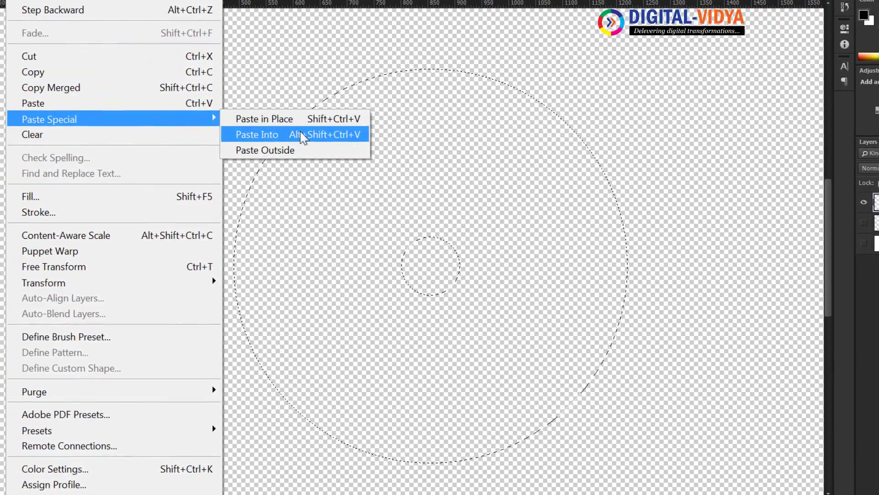
{"action": "left_click", "coordinate": [198, 81]}
Shift the tulip image to the left inside the disc mask so the blooms fill the disc's left side.
{"action": "key", "text": "v"}
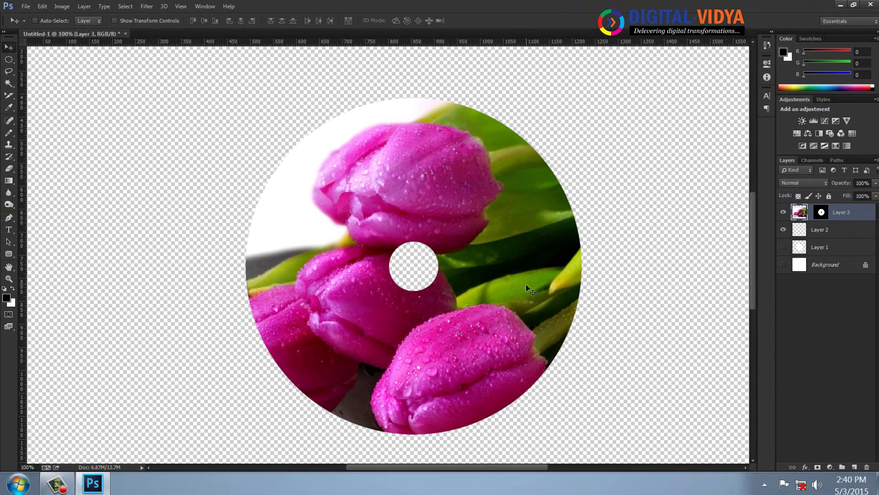
{"action": "left_click_drag", "start_coordinate": [526, 284], "coordinate": [417, 290]}
{"action": "left_click_drag", "start_coordinate": [485, 331], "coordinate": [471, 331]}
Sample olive green as the foreground color and load Layer 1's disc outline as a selection on a new layer.
{"action": "left_click", "coordinate": [8, 108]}
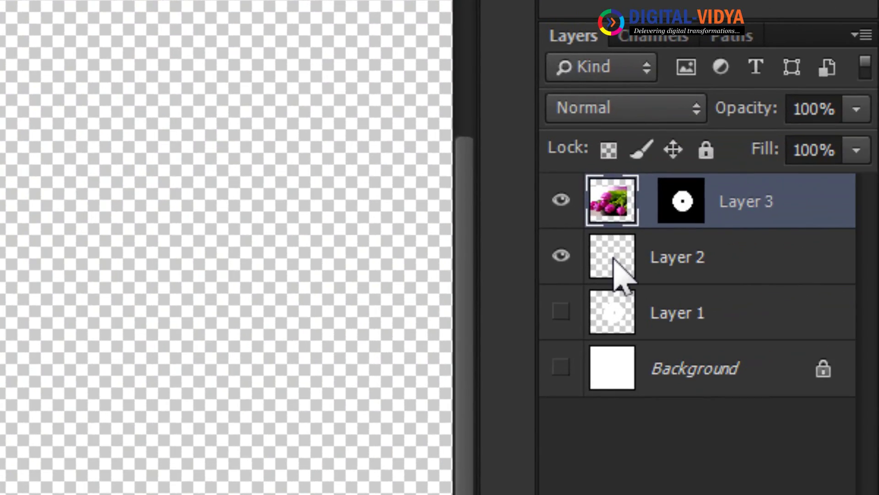
{"action": "left_click", "coordinate": [612, 321], "text": "ctrl"}
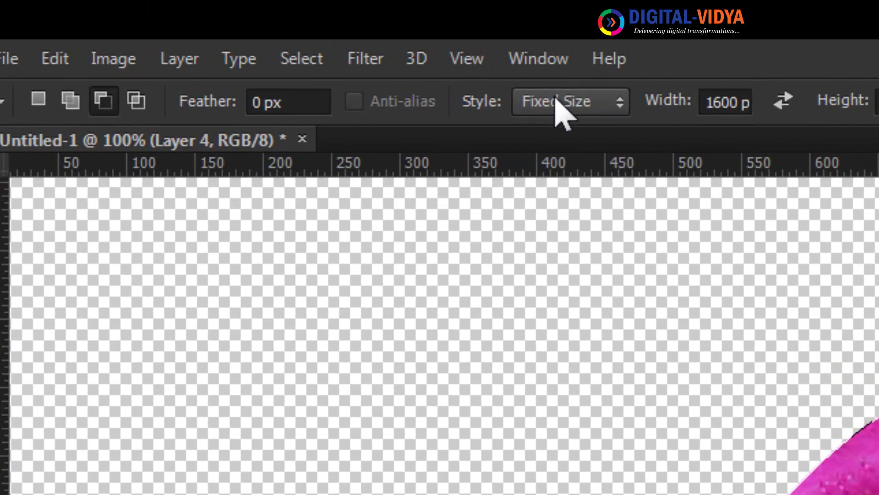
Subtract the left half from the disc selection using a Normal-style rectangular marquee, and fill the right half with olive green on Layer 4.
{"action": "left_click", "coordinate": [561, 110]}
{"action": "left_click", "coordinate": [548, 140]}
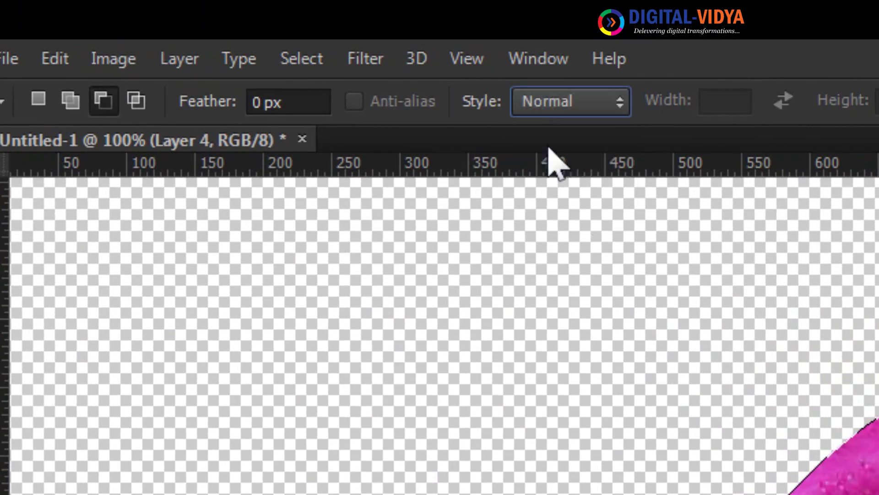
{"action": "left_click_drag", "start_coordinate": [578, 305], "coordinate": [670, 458]}
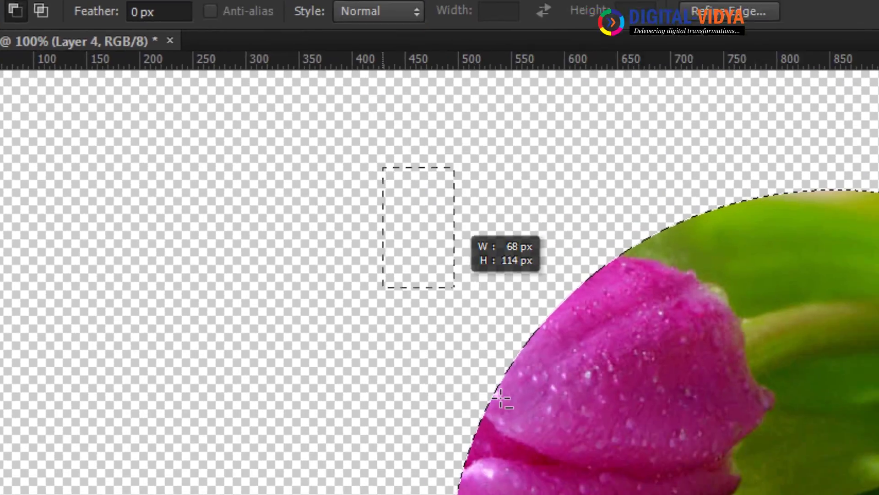
{"action": "left_click_drag", "start_coordinate": [501, 399], "coordinate": [801, 494]}
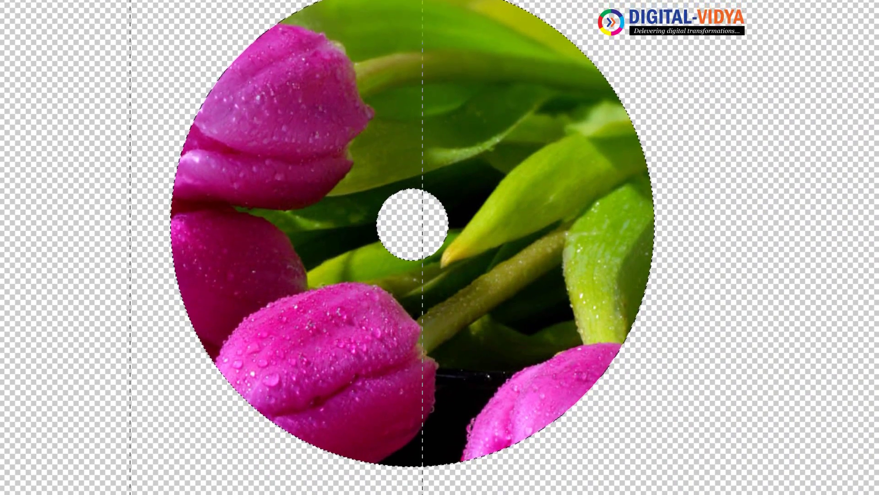
{"action": "left_click_drag", "start_coordinate": [422, 494], "coordinate": [423, 494]}
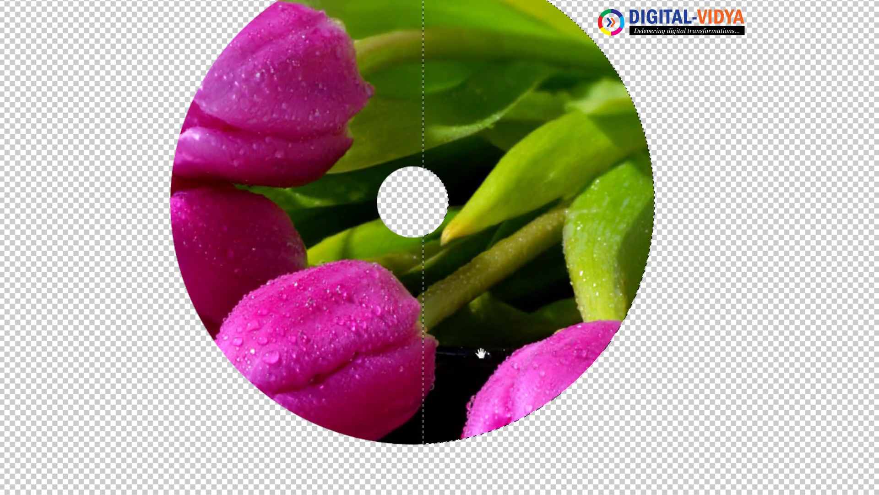
{"action": "key", "text": "alt+BackSpace"}
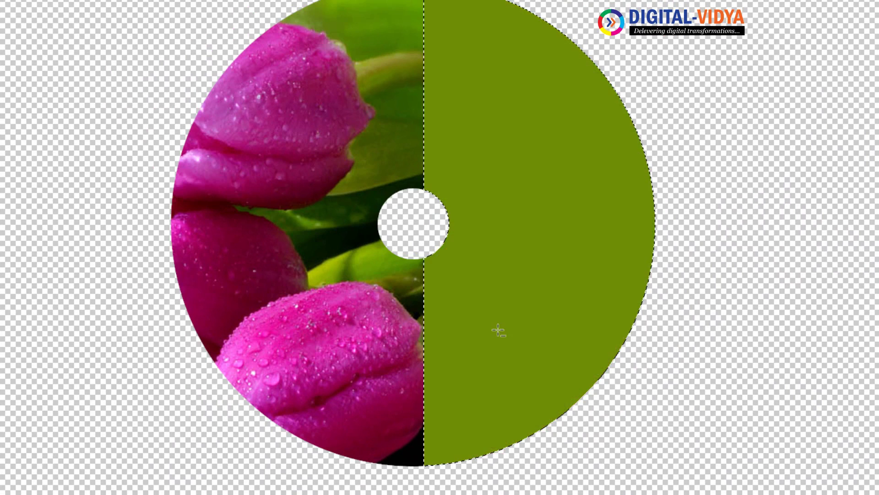
{"action": "key", "text": "ctrl+d"}
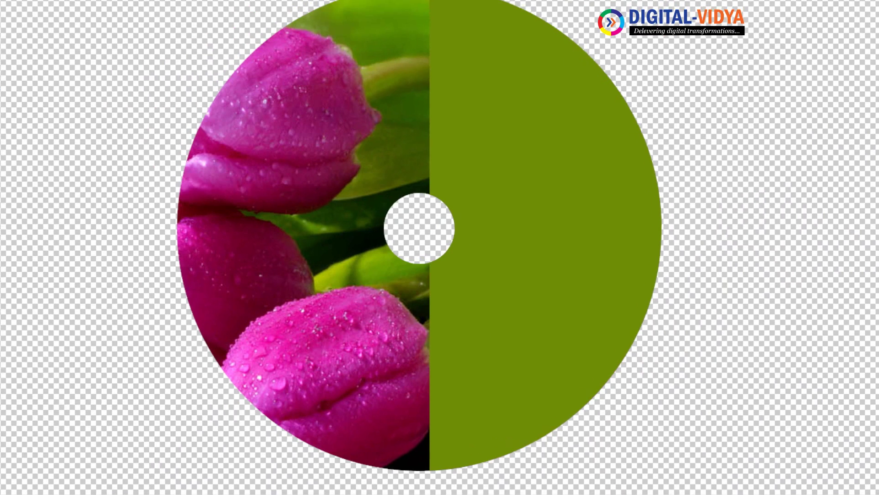
Open the Digital-Vidya logo from the YoutubeDATA (D:) drive and paste it into the disc document.
{"action": "left_click", "coordinate": [40, 9]}
{"action": "left_click", "coordinate": [62, 46]}
{"action": "left_click", "coordinate": [581, 286]}
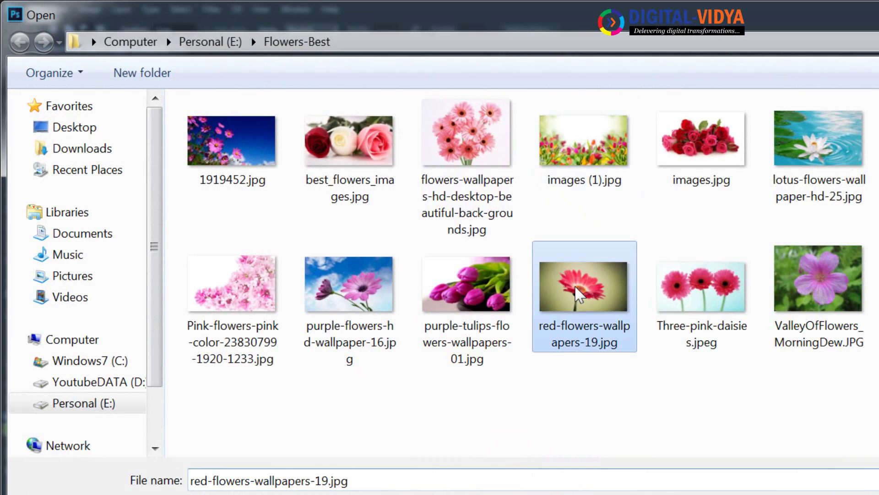
{"action": "key", "text": "alt+Up"}
{"action": "key", "text": "alt+Up"}
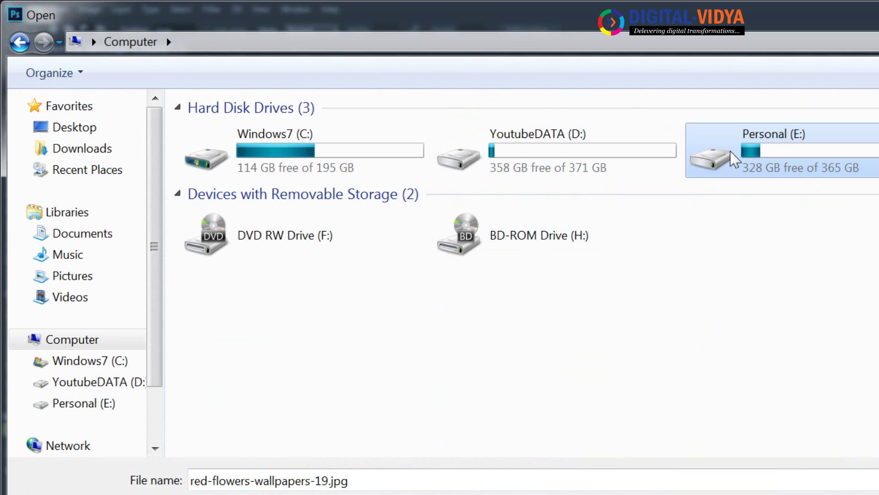
{"action": "double_click", "coordinate": [567, 153]}
{"action": "double_click", "coordinate": [817, 176]}
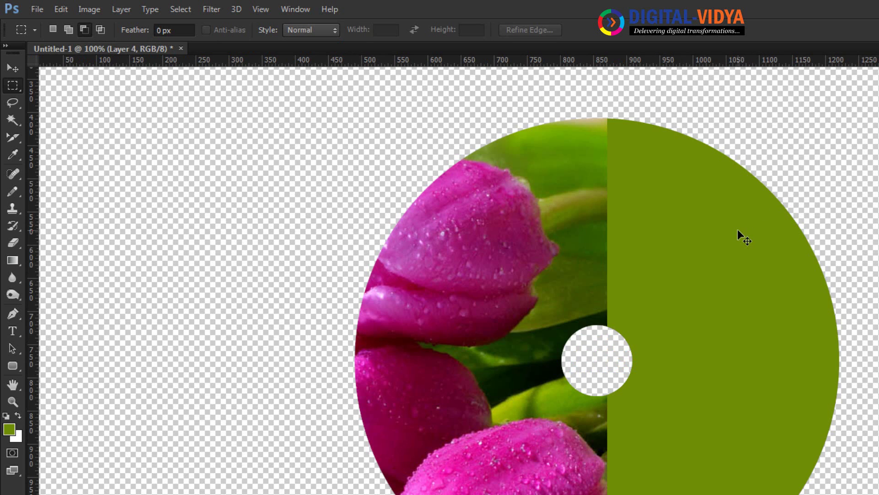
{"action": "key", "text": "ctrl+v"}
Scale down the Digital-Vidya logo and place it in the upper part of the disc's green half.
{"action": "left_click", "coordinate": [7, 67]}
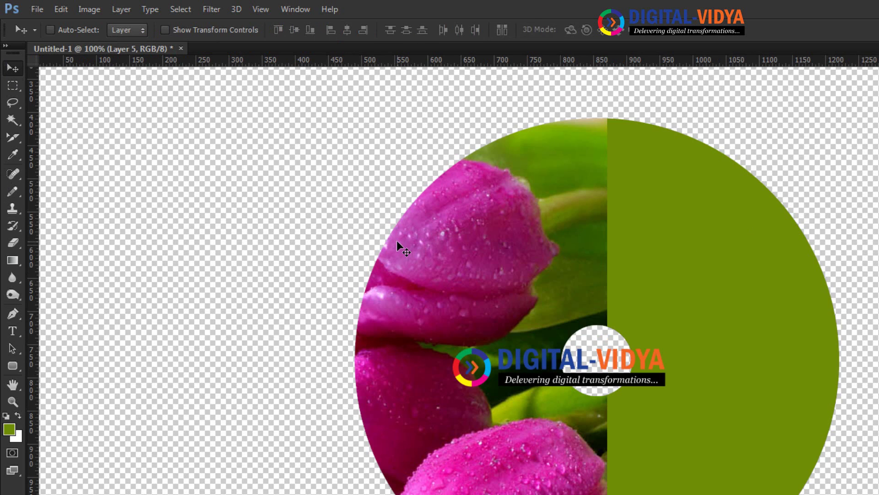
{"action": "key", "text": "ctrl+t"}
{"action": "left_click_drag", "start_coordinate": [667, 346], "coordinate": [799, 238]}
{"action": "key", "text": "Return"}
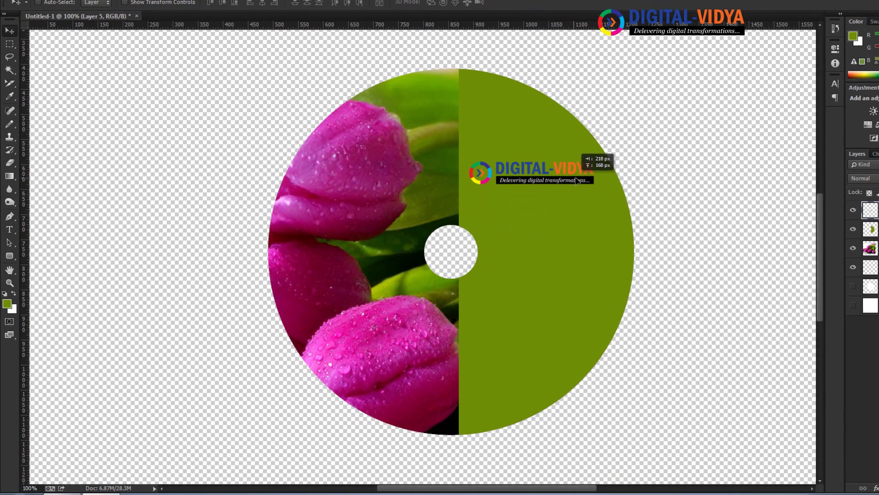
Add a two-line, centered text layer beside the disc reading "Adobe Photoshop" and "Essentials For Beginers".
{"action": "key", "text": "t"}
{"action": "left_click", "coordinate": [138, 213]}
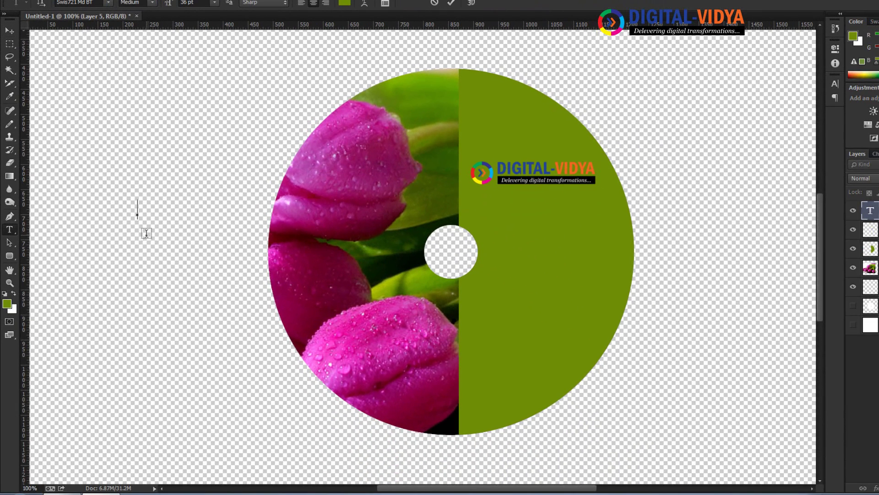
{"action": "type", "text": "Adobe"}
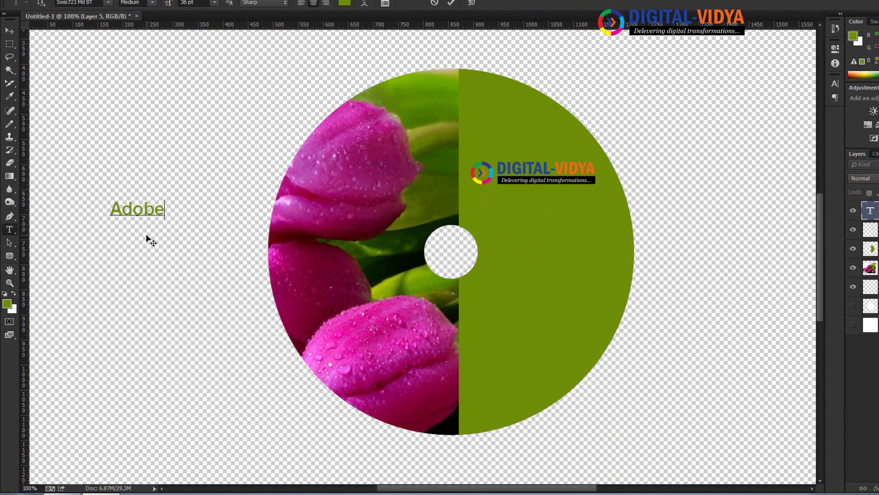
{"action": "type", "text": " P "}
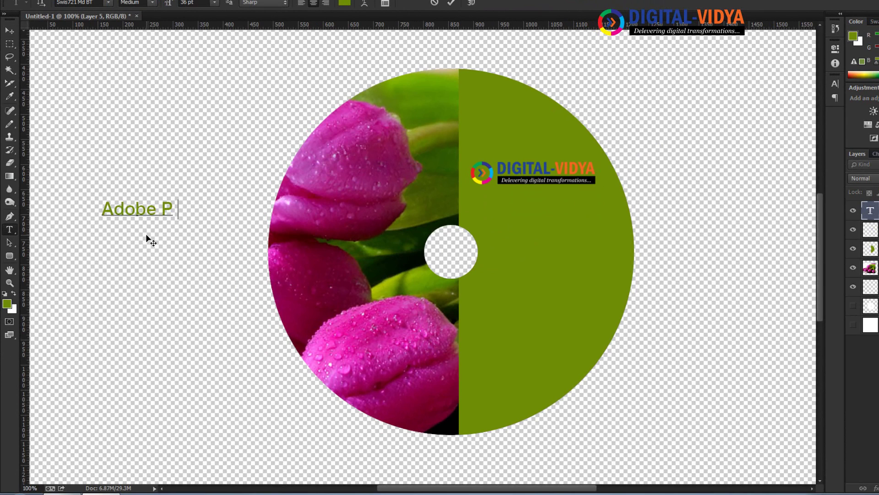
{"action": "type", "text": "hotoshop"}
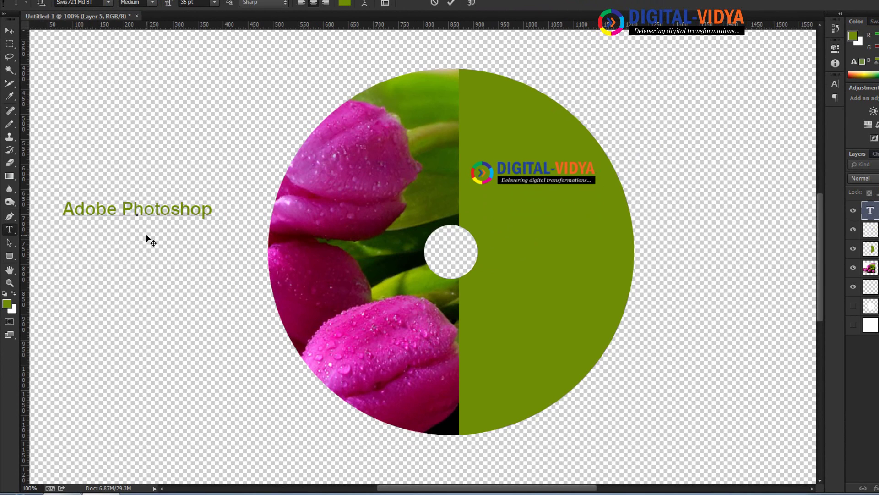
{"action": "key", "text": "Return"}
{"action": "type", "text": "Essentials "}
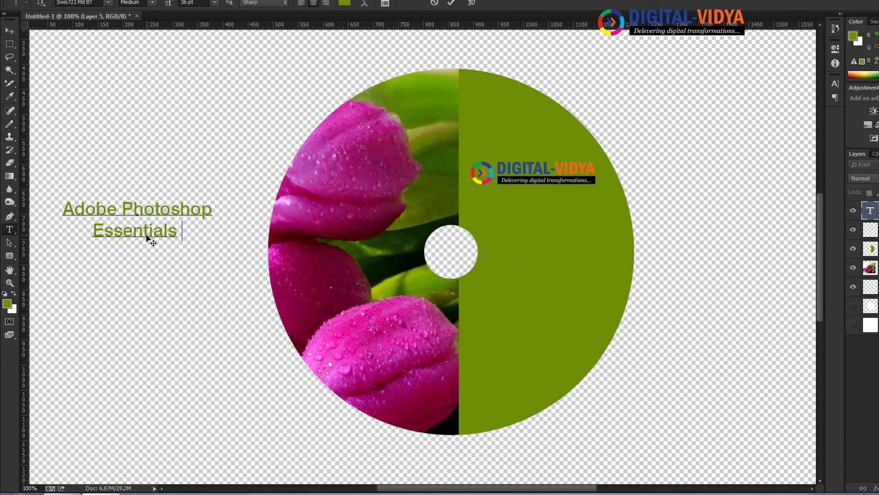
{"action": "type", "text": "For Beg"}
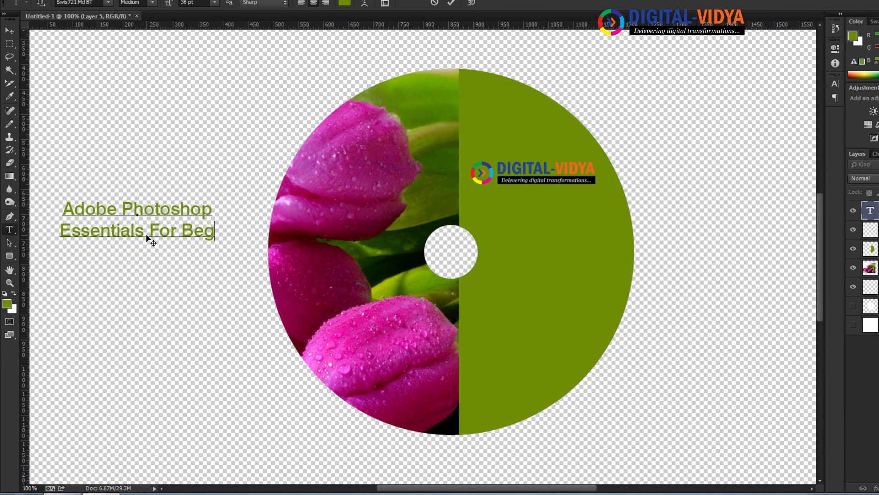
{"action": "type", "text": "iners"}
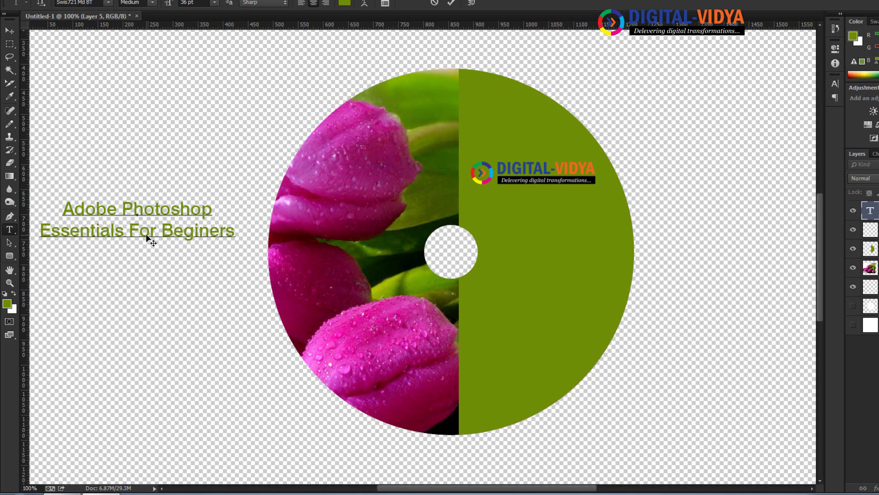
Color the title text dark green (336600) and move it onto the disc's green half.
{"action": "key", "text": "ctrl+a"}
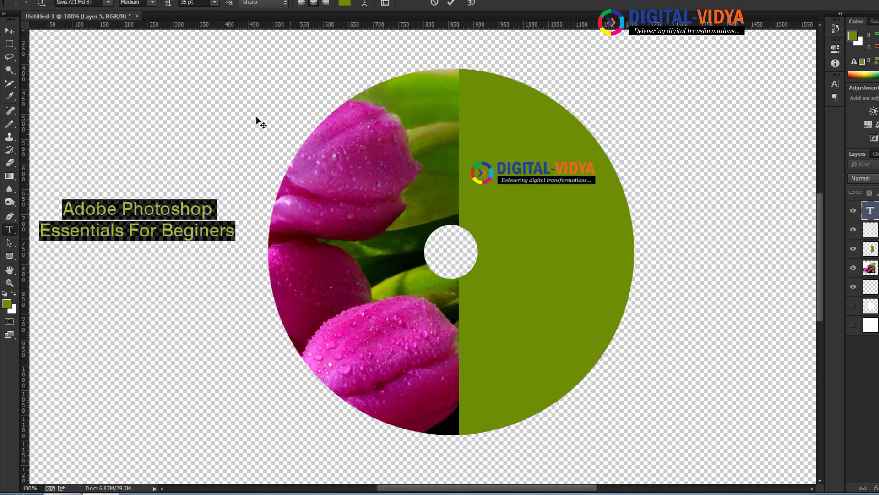
{"action": "left_click", "coordinate": [9, 30]}
{"action": "left_click", "coordinate": [7, 304]}
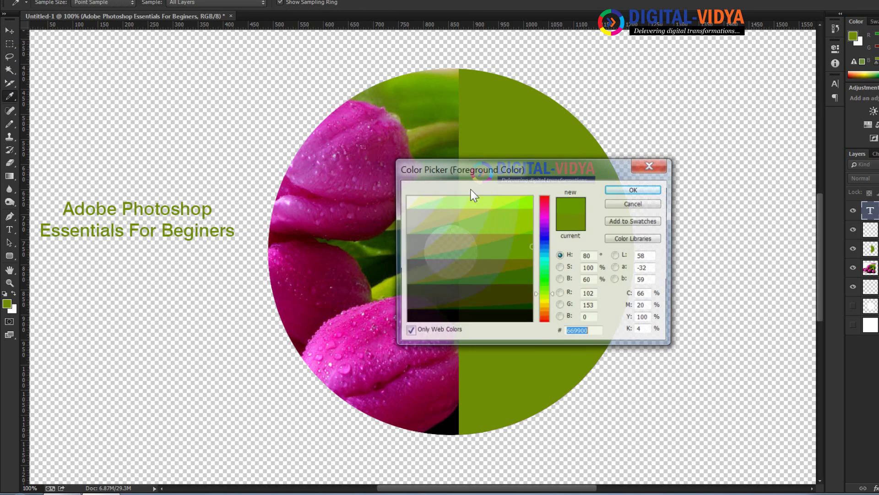
{"action": "type", "text": "336600"}
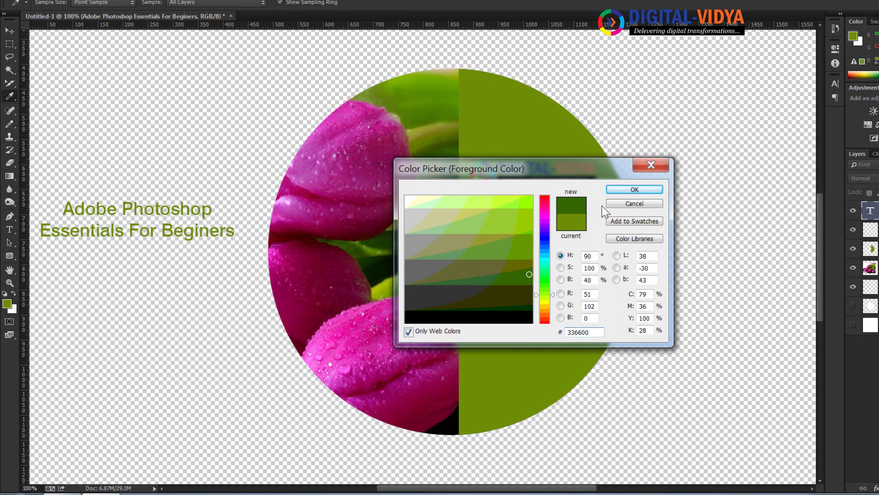
{"action": "left_click", "coordinate": [629, 190]}
{"action": "left_click_drag", "start_coordinate": [203, 235], "coordinate": [612, 256]}
Set the title text size to 24 pt and move it slightly down, beside the disc's center hole.
{"action": "key", "text": "t"}
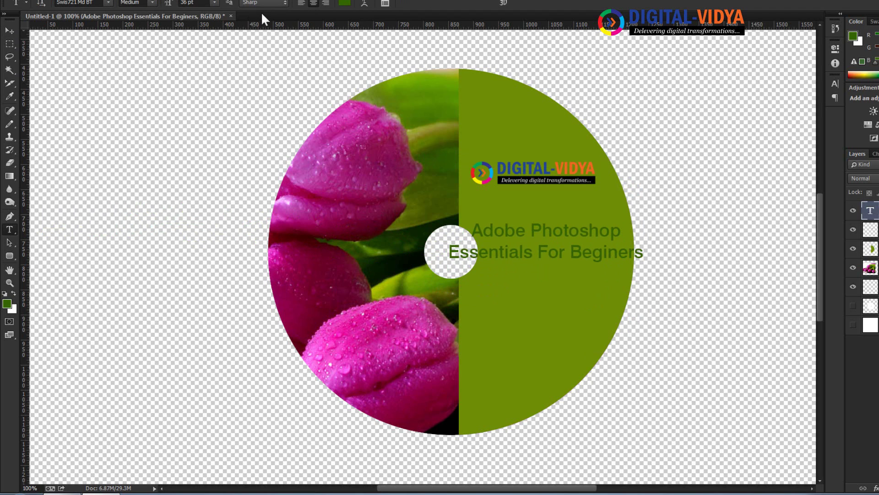
{"action": "left_click", "coordinate": [215, 3]}
{"action": "left_click", "coordinate": [205, 123]}
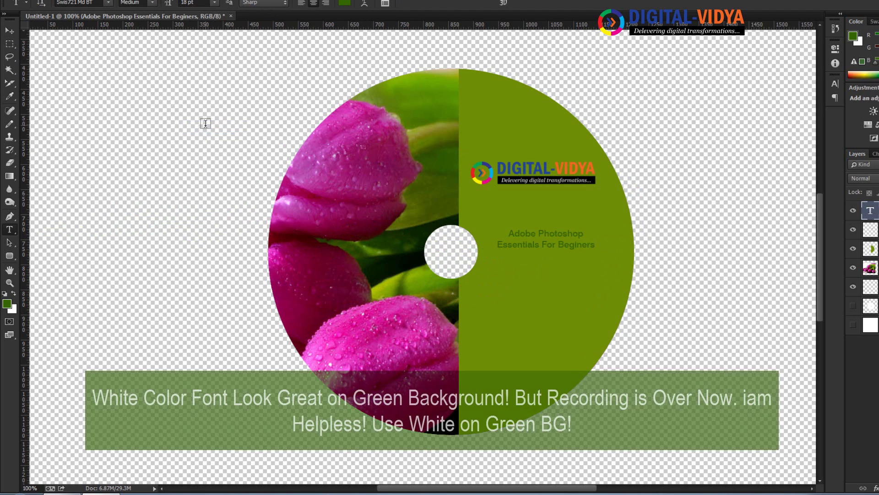
{"action": "left_click", "coordinate": [215, 2]}
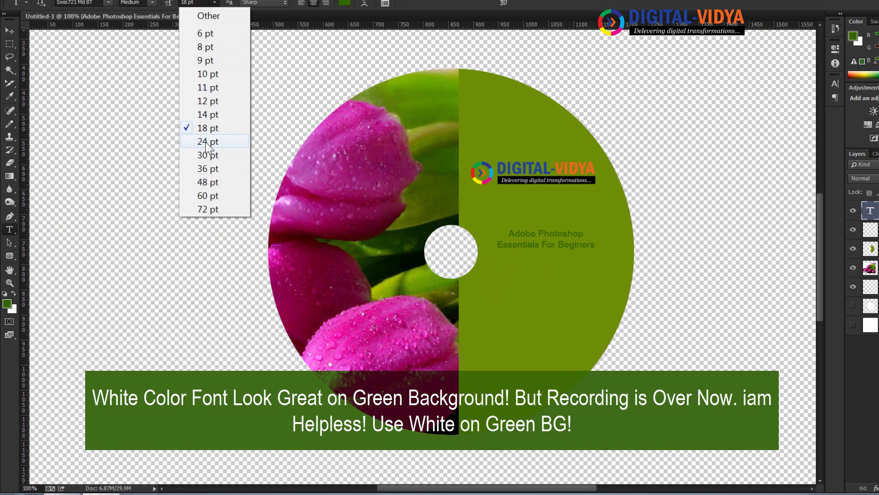
{"action": "left_click", "coordinate": [205, 142]}
{"action": "left_click", "coordinate": [9, 31]}
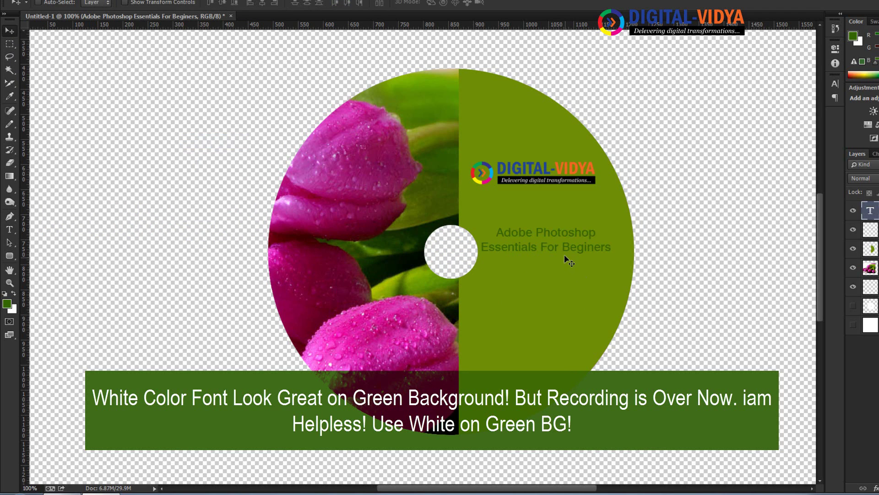
{"action": "mouse_move", "coordinate": [561, 246]}
{"action": "left_mouse_down"}
{"action": "mouse_move", "coordinate": [552, 327]}
{"action": "mouse_move", "coordinate": [560, 260]}
{"action": "left_mouse_up"}
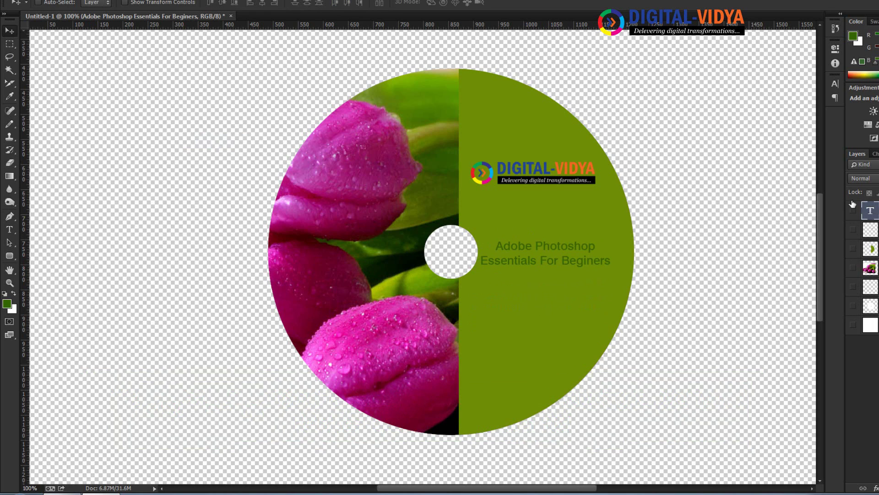
Leave only Layer 1's white disc visible and apply a Gaussian Blur with a 10-pixel radius to it.
{"action": "left_click_drag", "start_coordinate": [854, 208], "coordinate": [862, 320]}
{"action": "left_click", "coordinate": [828, 292]}
{"action": "left_click", "coordinate": [847, 292]}
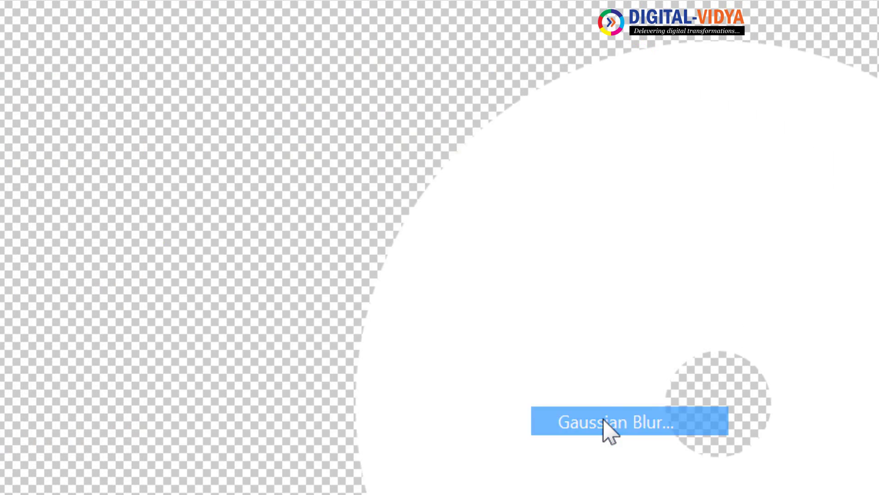
{"action": "left_click", "coordinate": [604, 419]}
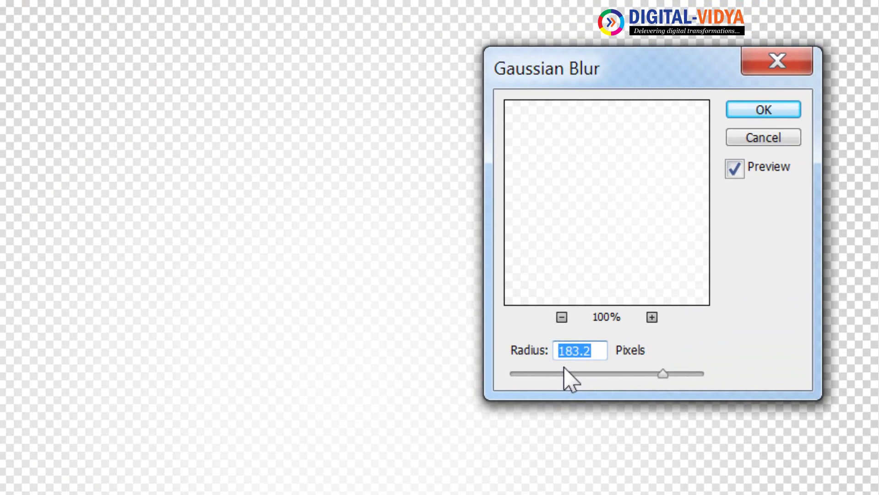
{"action": "type", "text": "10"}
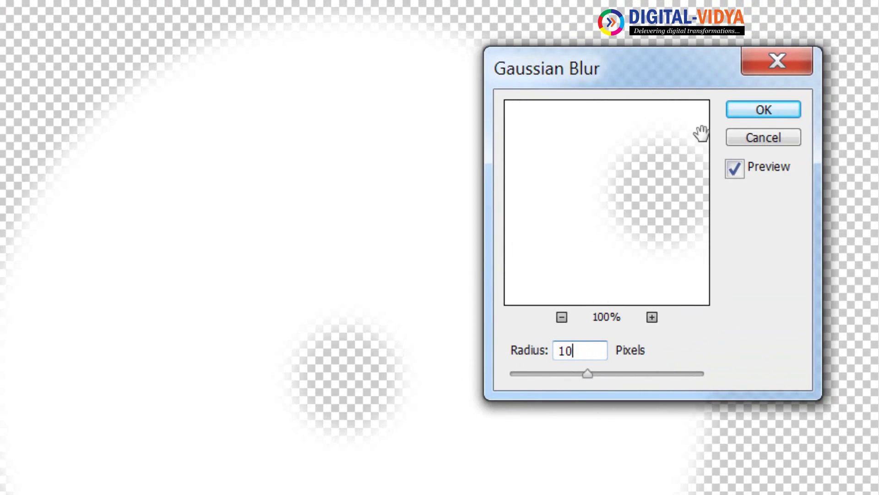
{"action": "left_click", "coordinate": [739, 113]}
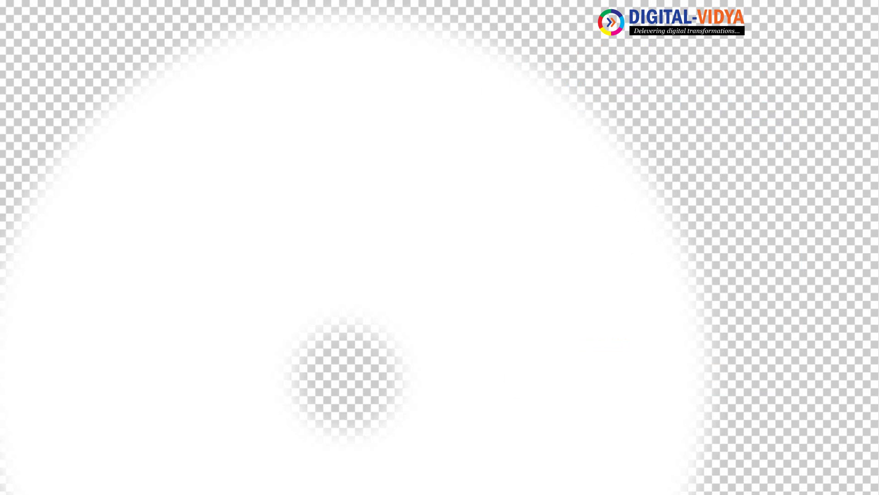
Make all layers visible again, including the white Background.
{"action": "left_click", "coordinate": [681, 276]}
{"action": "left_click_drag", "start_coordinate": [681, 277], "coordinate": [664, 81]}
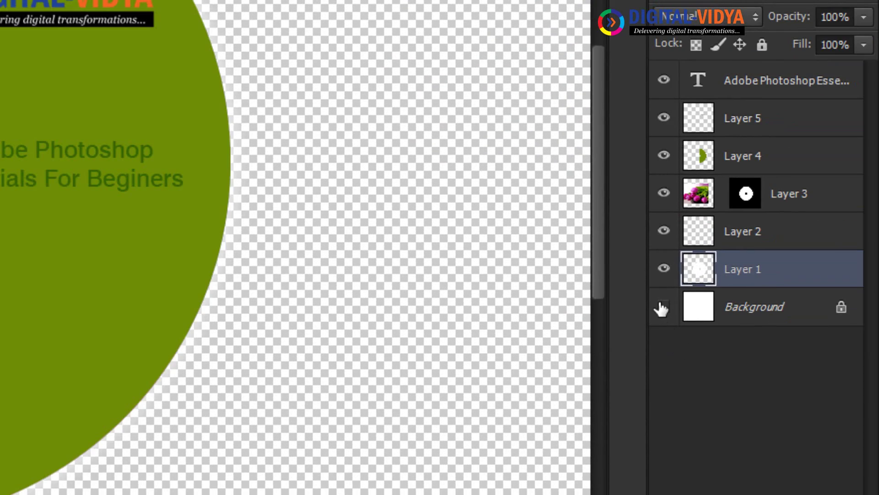
{"action": "left_click", "coordinate": [662, 307]}
{"action": "left_click", "coordinate": [744, 308]}
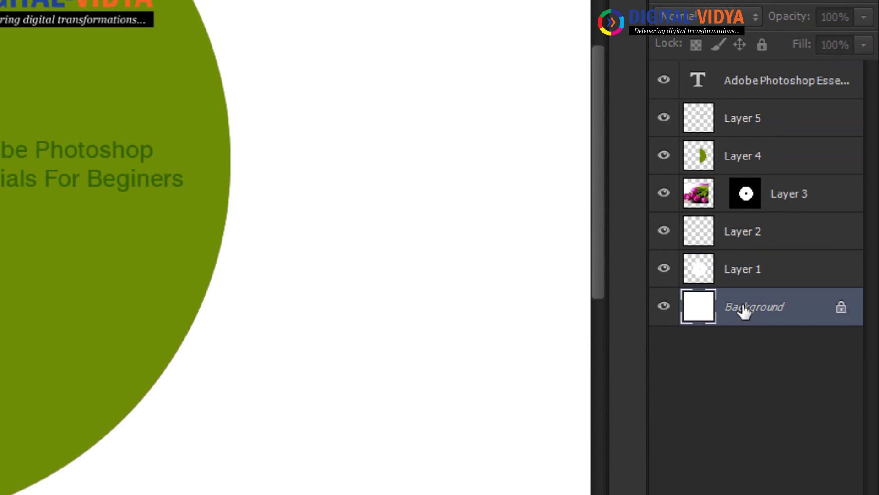
Invert the blurred white disc on Layer 1 to make a dark shadow behind the CD.
{"action": "left_click", "coordinate": [703, 278]}
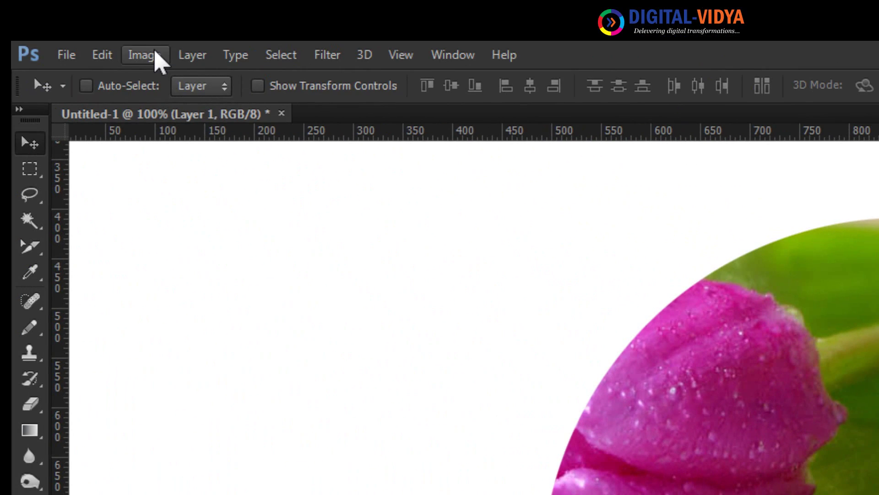
{"action": "left_click", "coordinate": [145, 55]}
{"action": "mouse_move", "coordinate": [181, 128]}
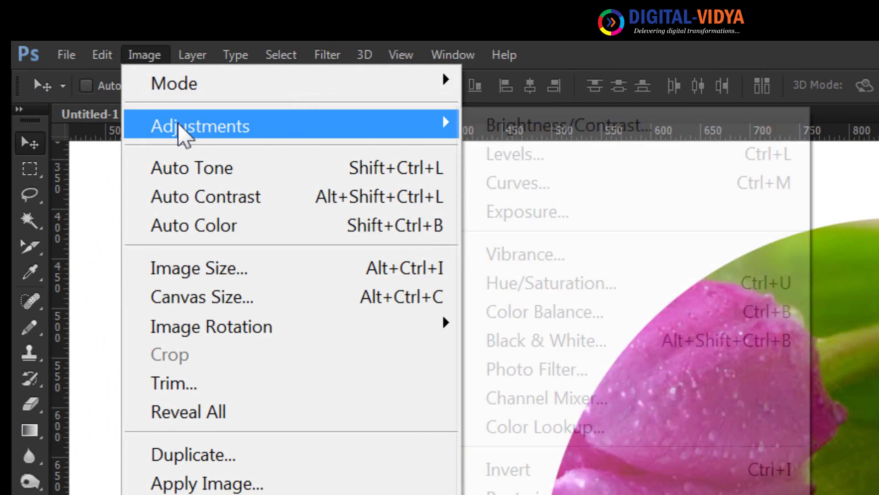
{"action": "left_click", "coordinate": [524, 472]}
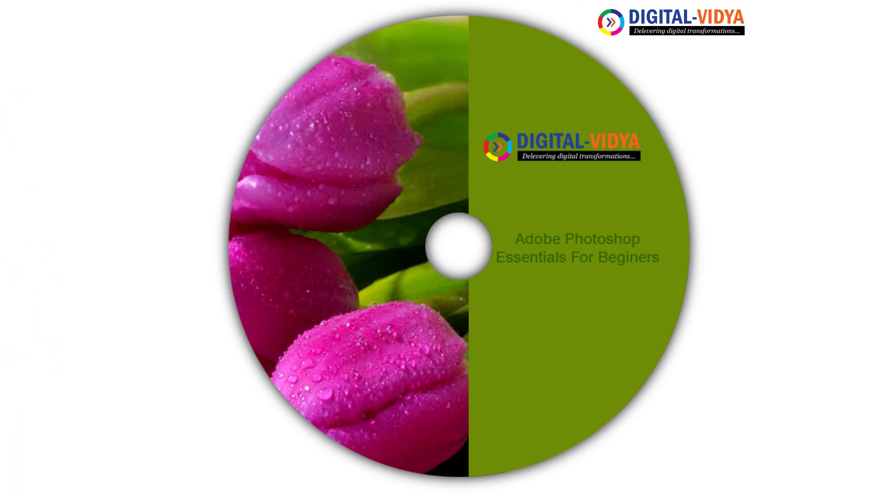
Load the disc outline as a selection, stroke it on new Layer 6 with 4 px white positioned inside, and deselect.
{"action": "left_click", "coordinate": [878, 247], "text": "ctrl"}
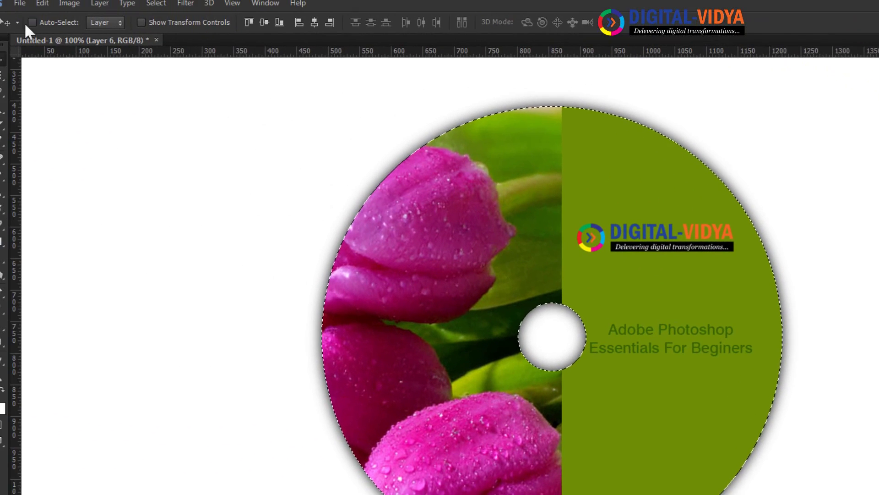
{"action": "left_click", "coordinate": [65, 9]}
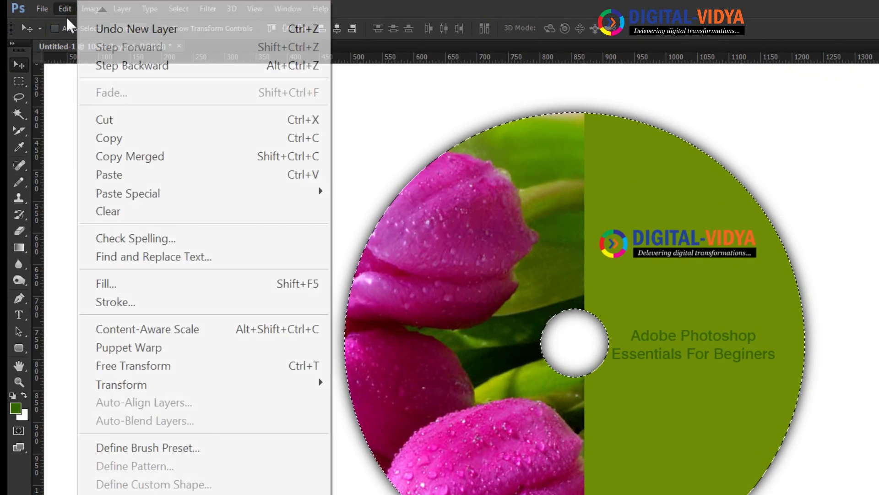
{"action": "left_click", "coordinate": [108, 301]}
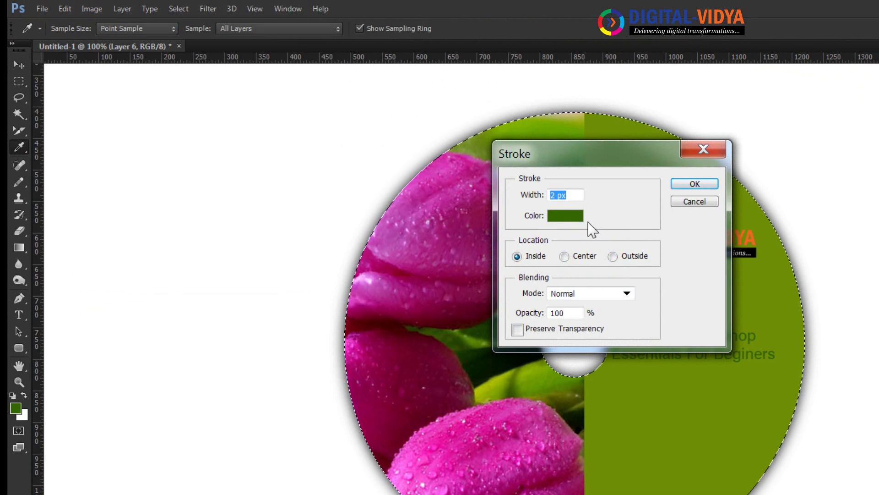
{"action": "left_click", "coordinate": [578, 219]}
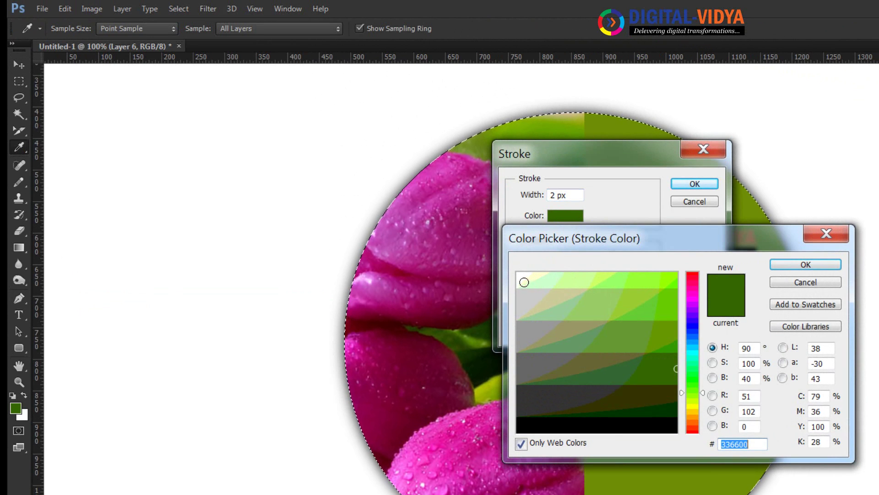
{"action": "left_click", "coordinate": [524, 277]}
{"action": "left_click", "coordinate": [799, 265]}
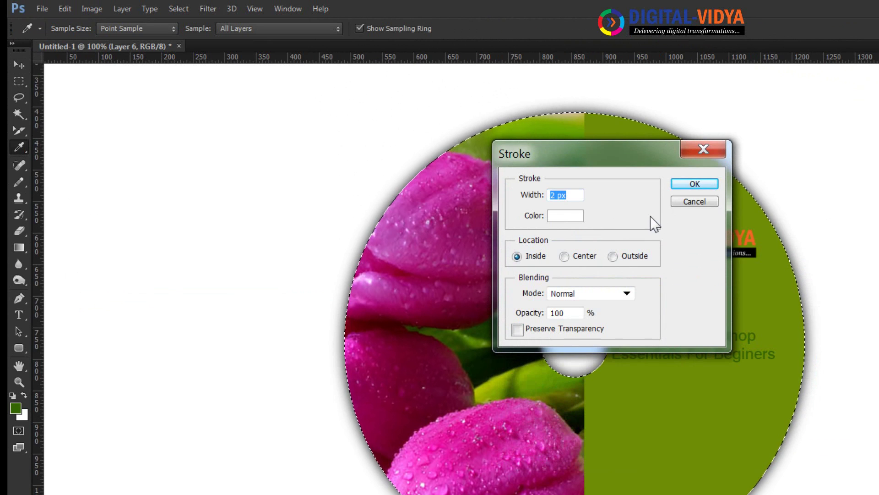
{"action": "type", "text": "4"}
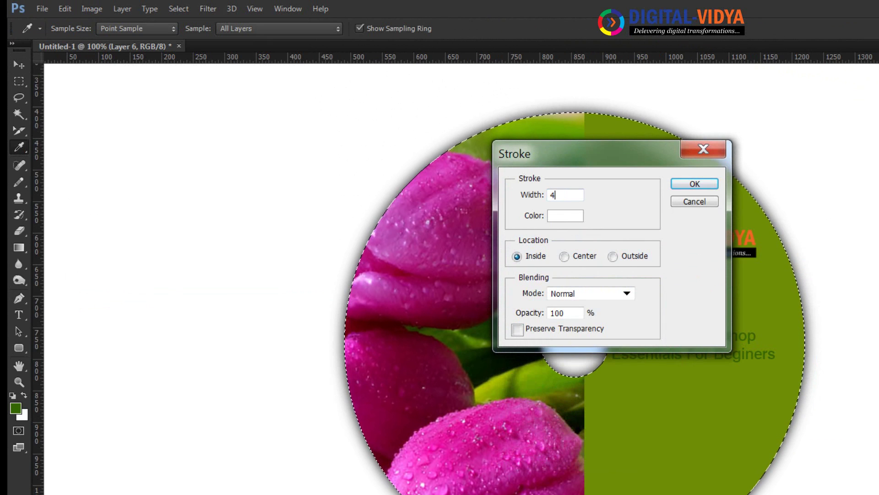
{"action": "left_click", "coordinate": [692, 184]}
{"action": "key", "text": "v"}
{"action": "key", "text": "ctrl+d"}
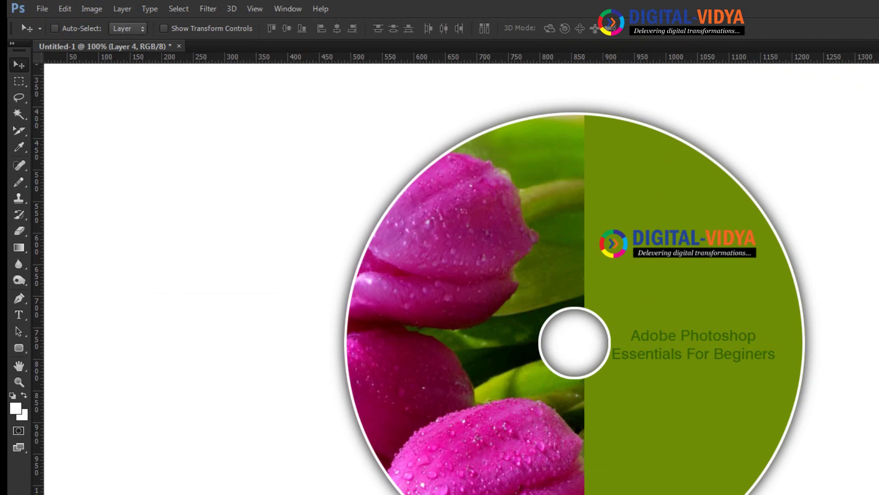
Lower Layer 4's opacity to let the tulips show through the green half, and invert its color to purple.
{"action": "key", "text": "7"}
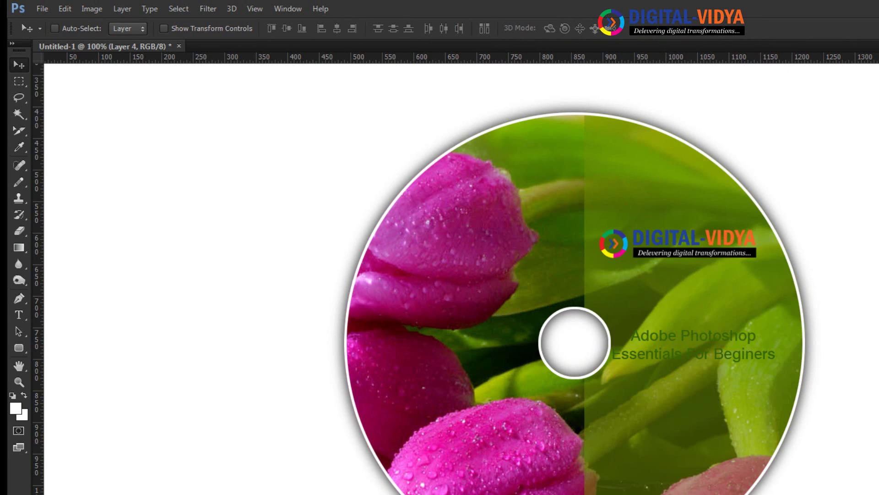
{"action": "key", "text": "ctrl+i"}
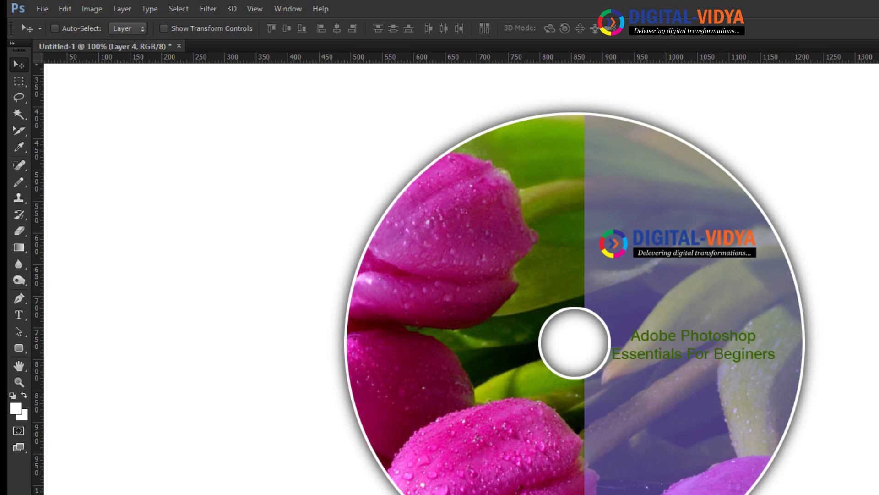
{"action": "key", "text": "ctrl+i"}
{"action": "key", "text": "ctrl+i"}
{"action": "key", "text": "ctrl+i"}
{"action": "key", "text": "ctrl+i"}
{"action": "key", "text": "ctrl+i"}
{"action": "key", "text": "ctrl+i"}
{"action": "key", "text": "ctrl+i"}
{"action": "key", "text": "ctrl+i"}
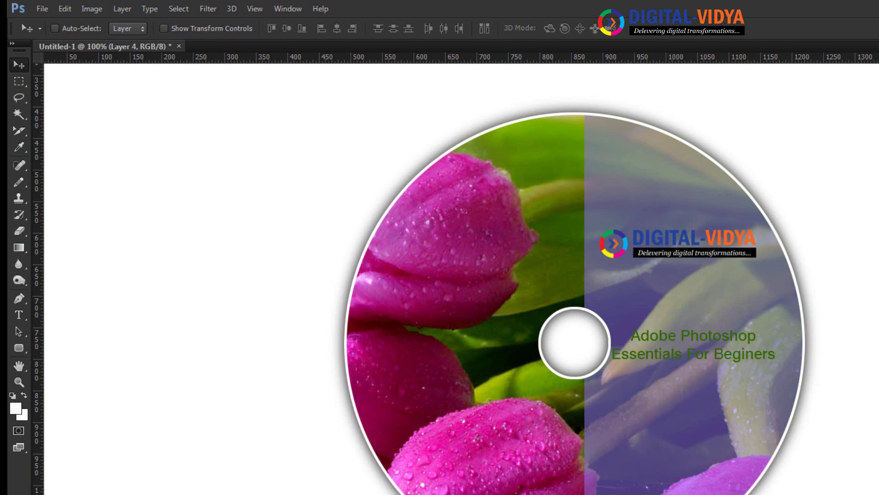